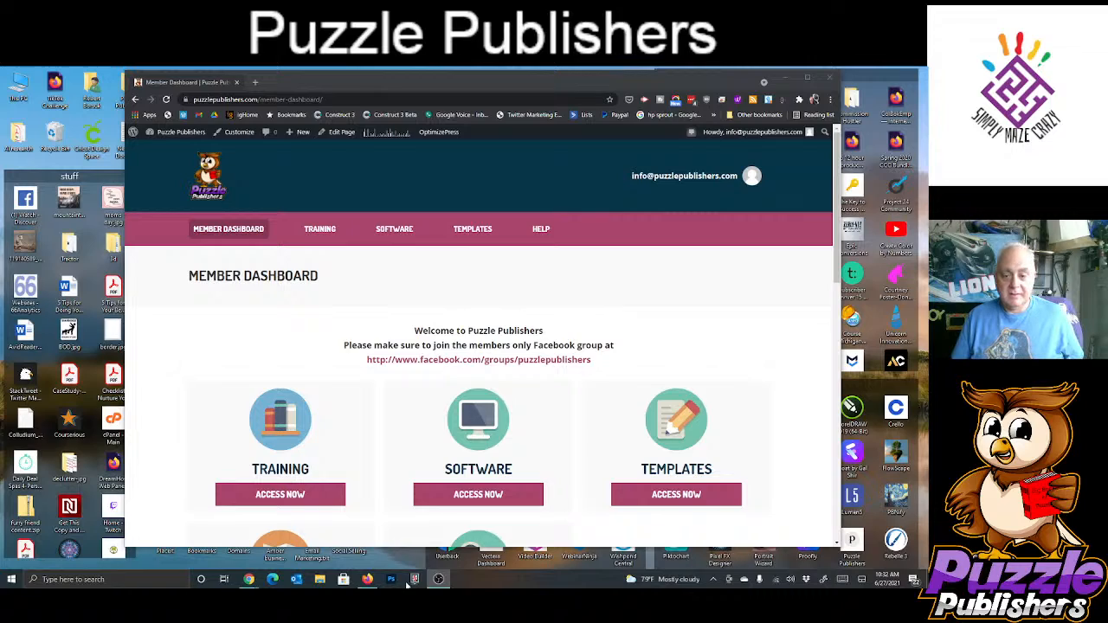
- Open the Dot to Dot Crazy tool from the member software collection
{"action": "left_click", "coordinate": [466, 495]}
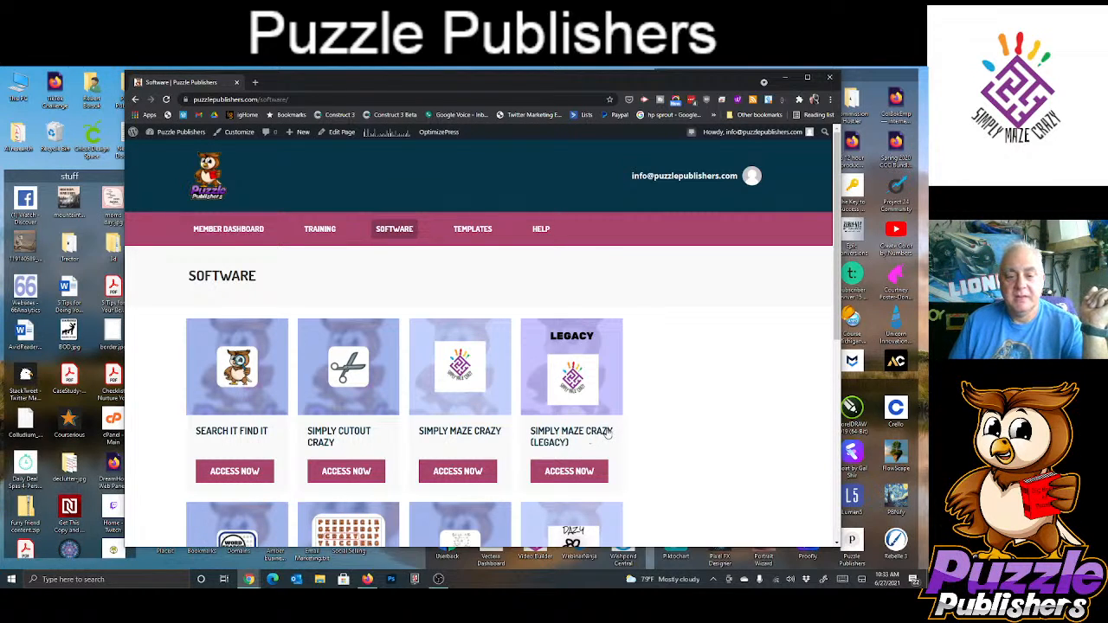
{"action": "scroll", "coordinate": [609, 433], "scroll_direction": "down", "scroll_amount": 2}
{"action": "scroll", "coordinate": [608, 433], "scroll_direction": "down", "scroll_amount": 4}
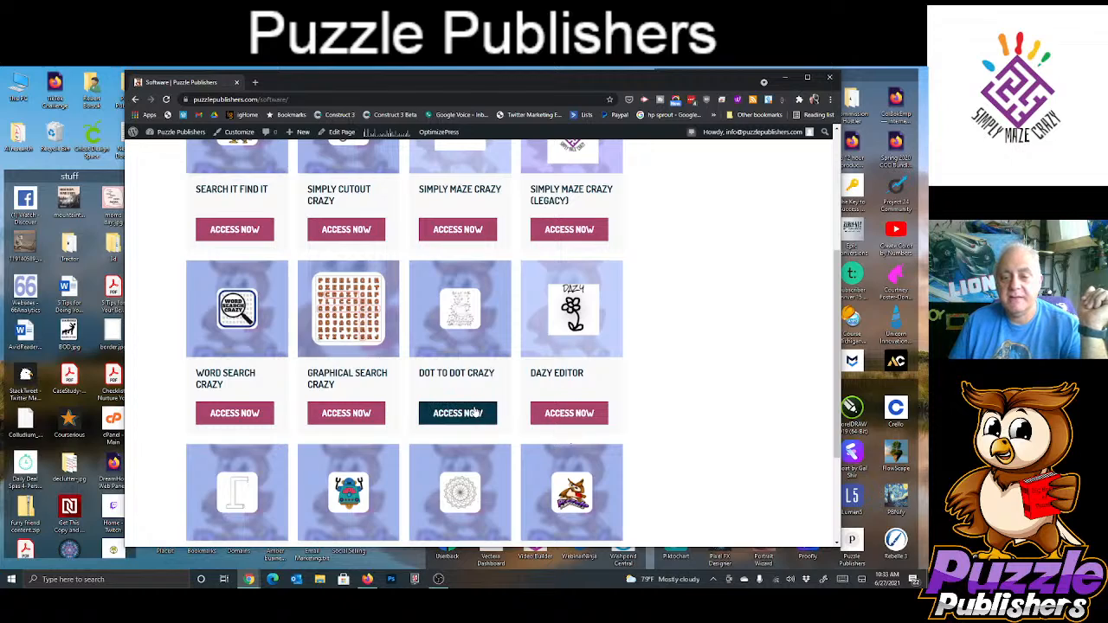
{"action": "left_click", "coordinate": [465, 415]}
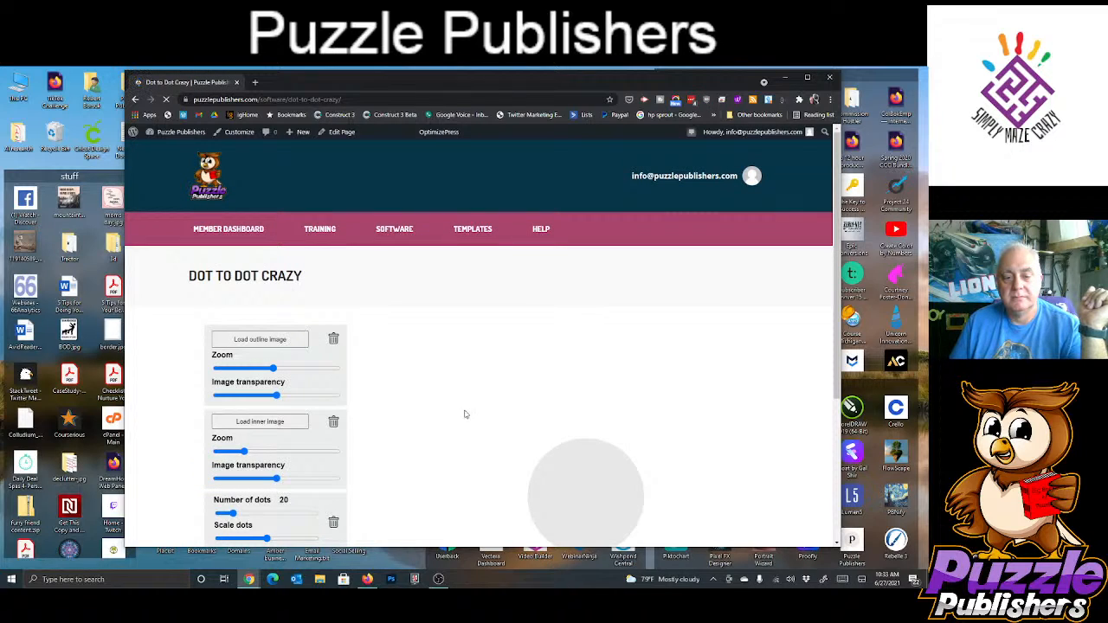
{"action": "scroll", "coordinate": [507, 352], "scroll_direction": "down", "scroll_amount": 1}
{"action": "scroll", "coordinate": [510, 352], "scroll_direction": "down", "scroll_amount": 3}
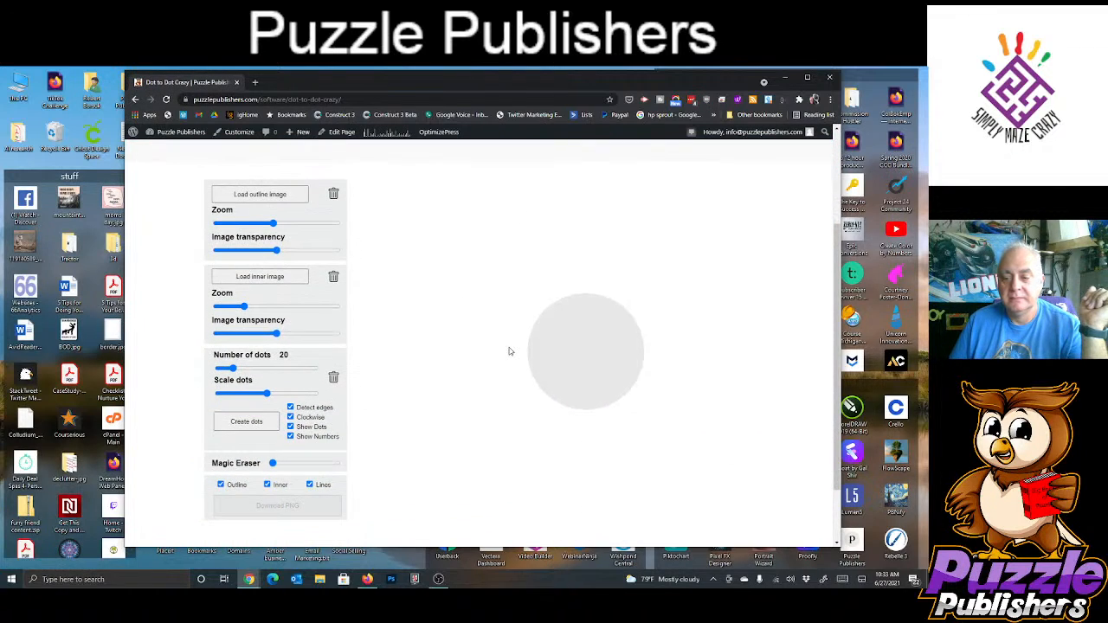
{"action": "scroll", "coordinate": [510, 351], "scroll_direction": "up", "scroll_amount": 1}
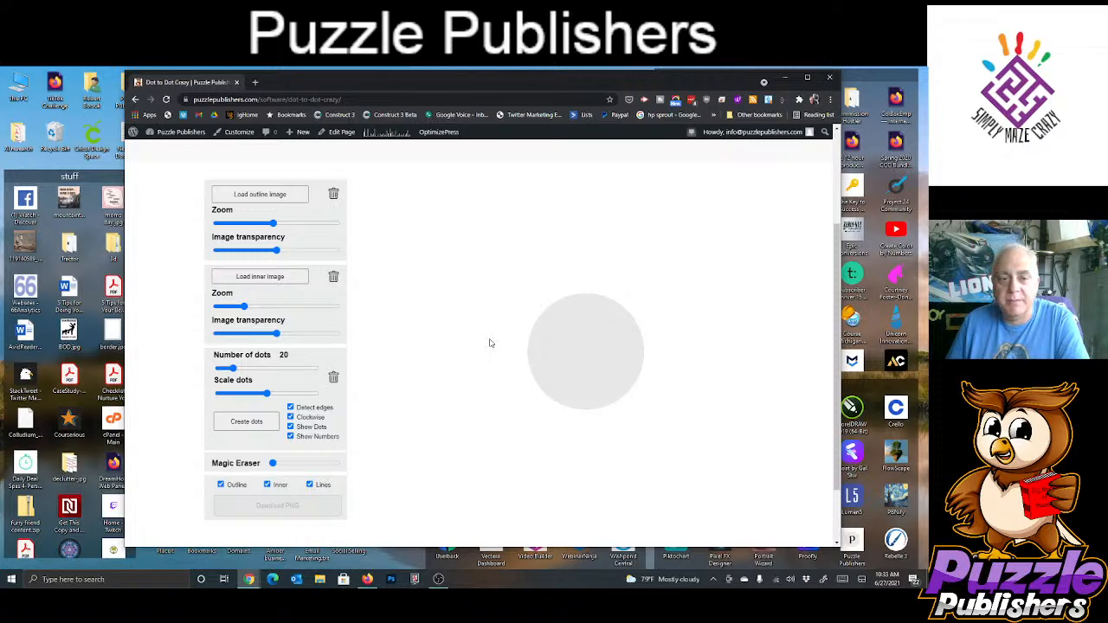
- Load shades.png from the 6 June 2021 demos folder as the outline image
{"action": "left_click", "coordinate": [279, 195]}
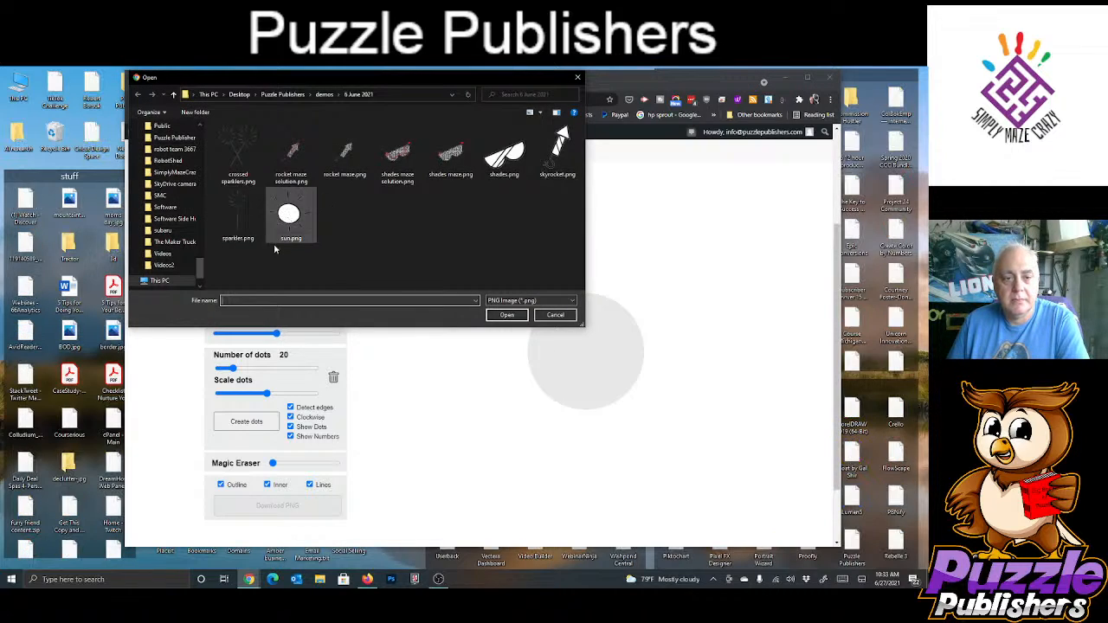
{"action": "left_click_drag", "start_coordinate": [342, 85], "coordinate": [322, 211]}
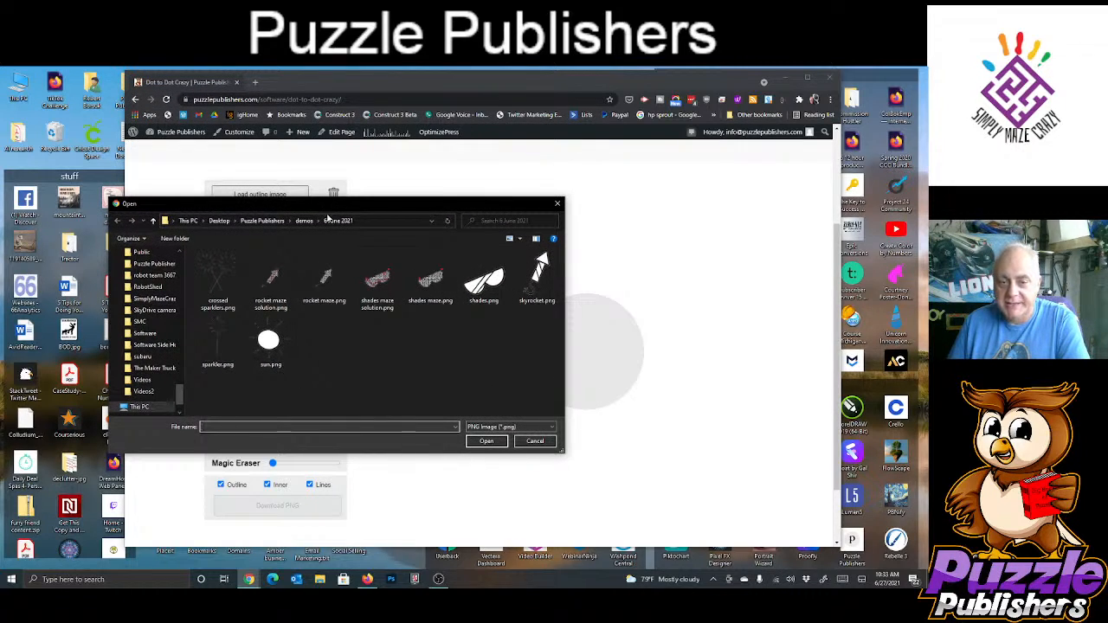
{"action": "double_click", "coordinate": [485, 285]}
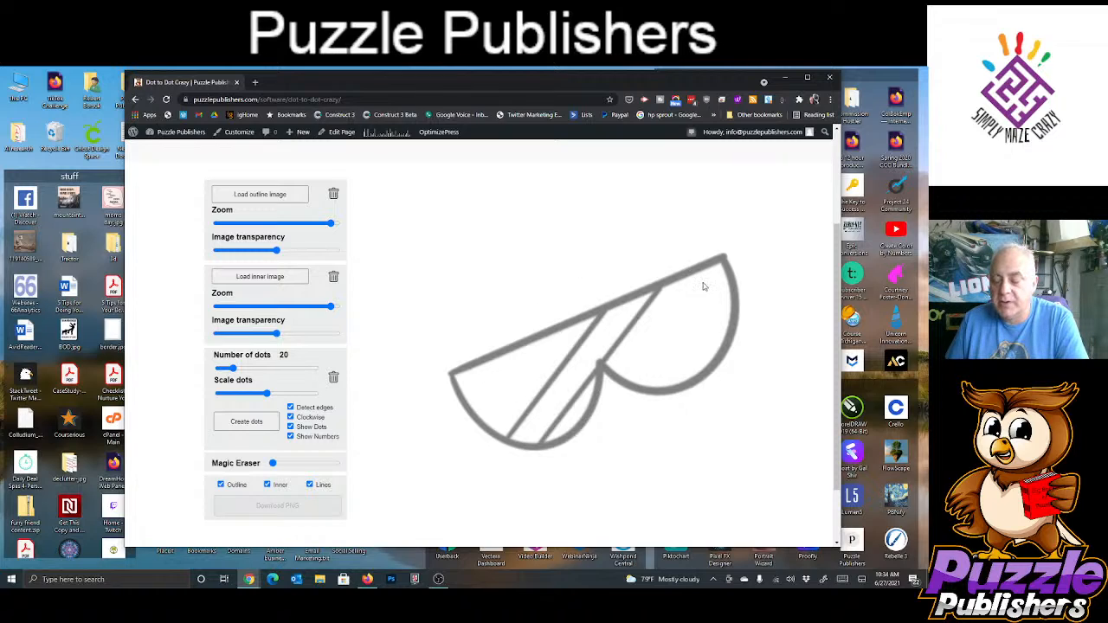
- Generate dots around the sunglasses outline, reduce the number of dots to 10, and create them again
{"action": "scroll", "coordinate": [695, 289], "scroll_direction": "down", "scroll_amount": 1}
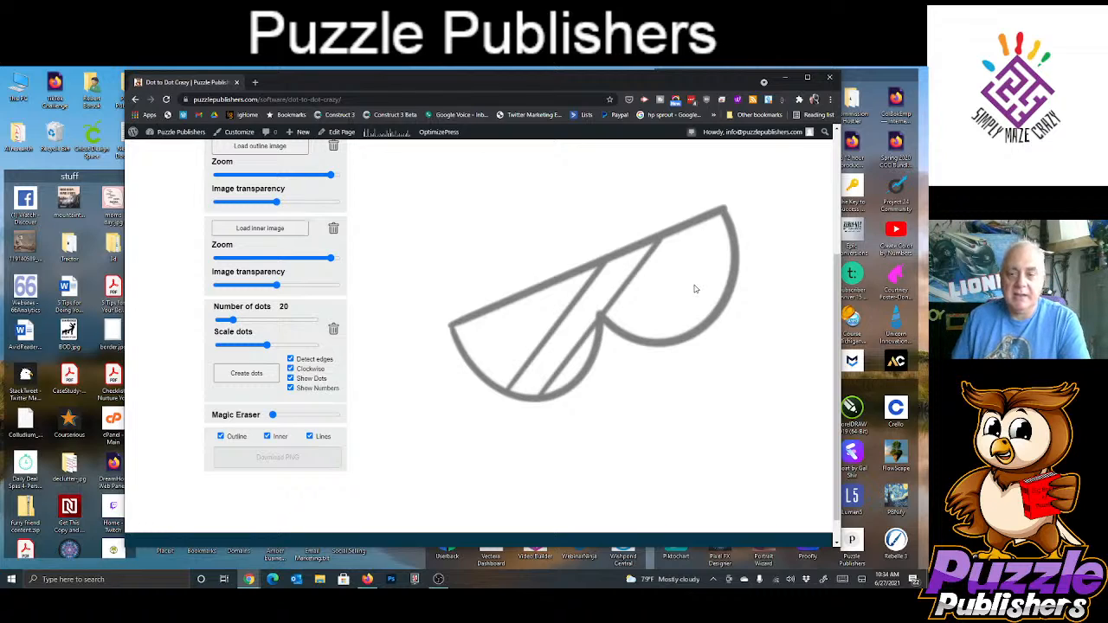
{"action": "scroll", "coordinate": [778, 328], "scroll_direction": "up", "scroll_amount": 2}
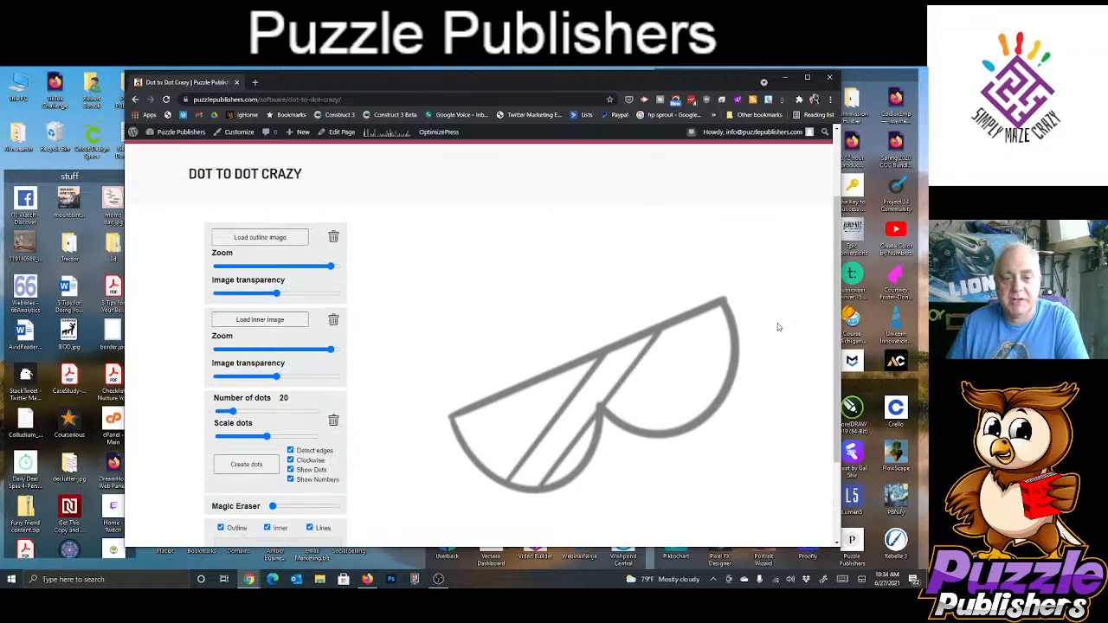
{"action": "scroll", "coordinate": [778, 327], "scroll_direction": "down", "scroll_amount": 1}
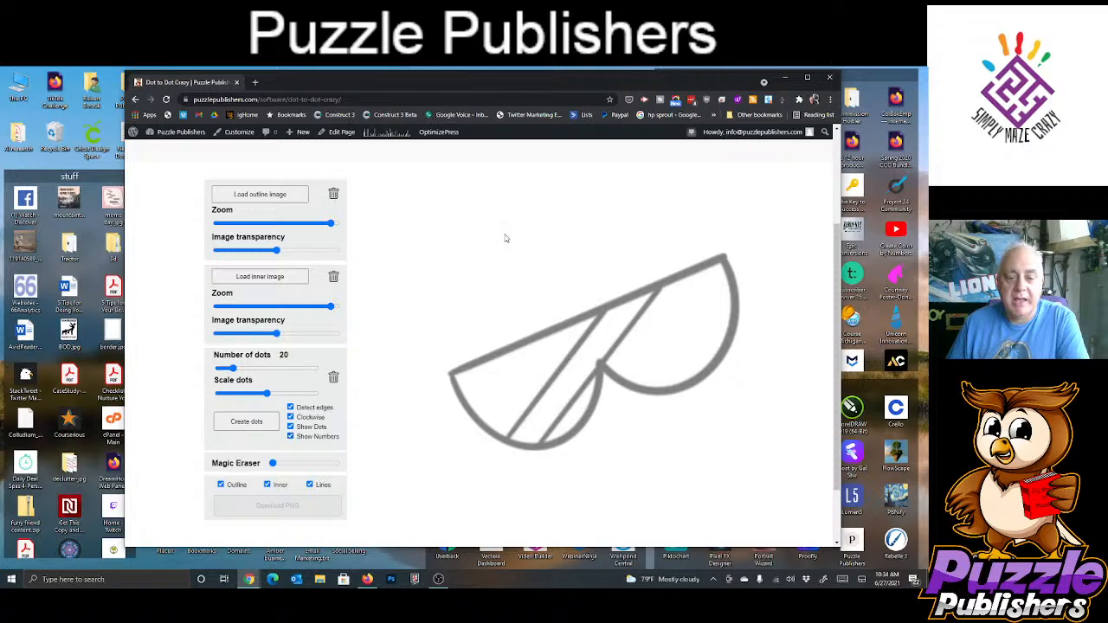
{"action": "left_click", "coordinate": [254, 426]}
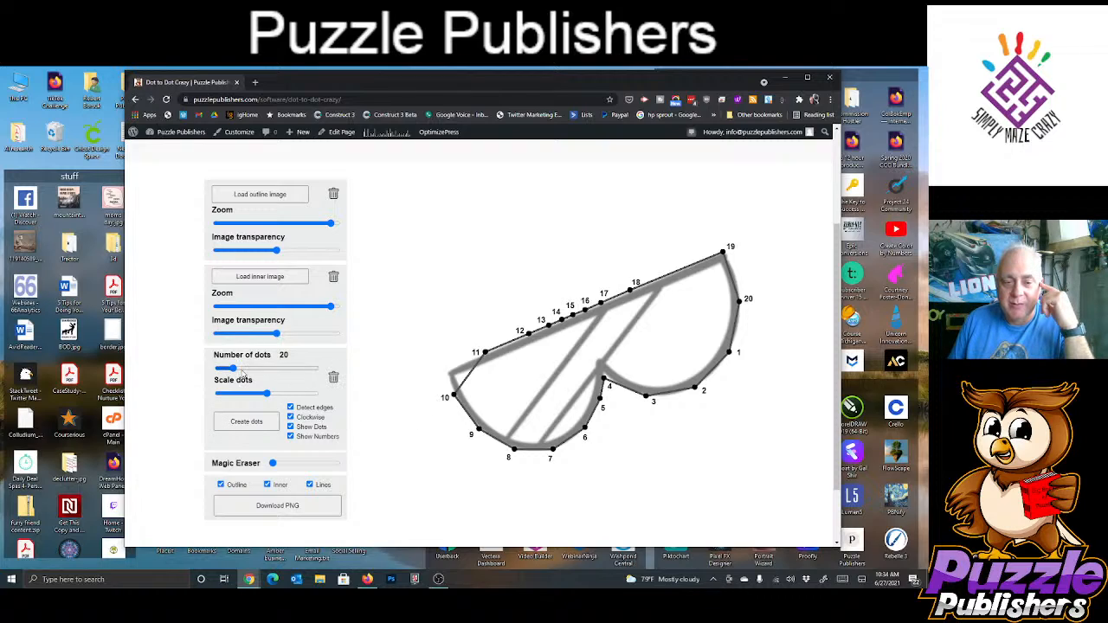
{"action": "left_click_drag", "start_coordinate": [232, 369], "coordinate": [221, 370]}
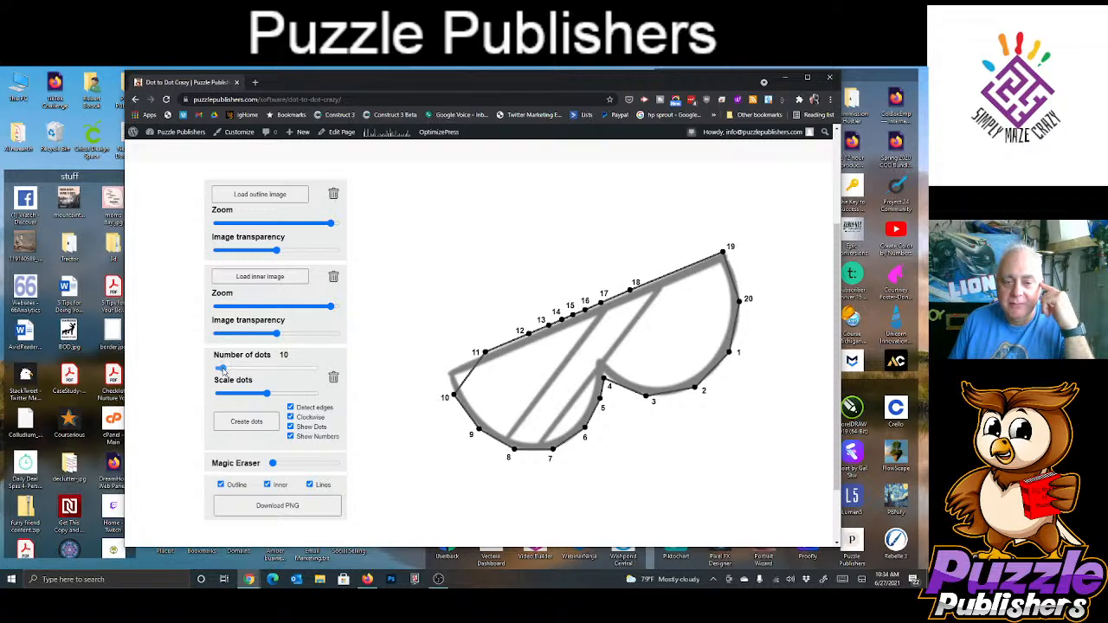
{"action": "left_click", "coordinate": [249, 424]}
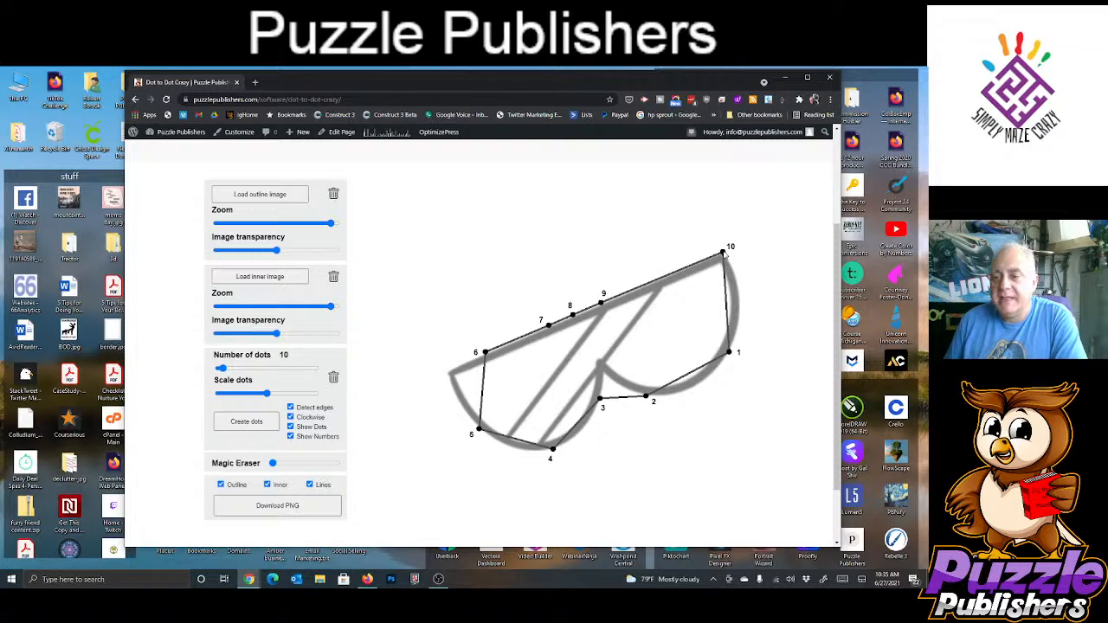
- Move dot 10 back along the top edge, dot 1 to the upper-right corner, and dot 2 onto the right lens's outer curve
{"action": "left_click_drag", "start_coordinate": [723, 253], "coordinate": [664, 278]}
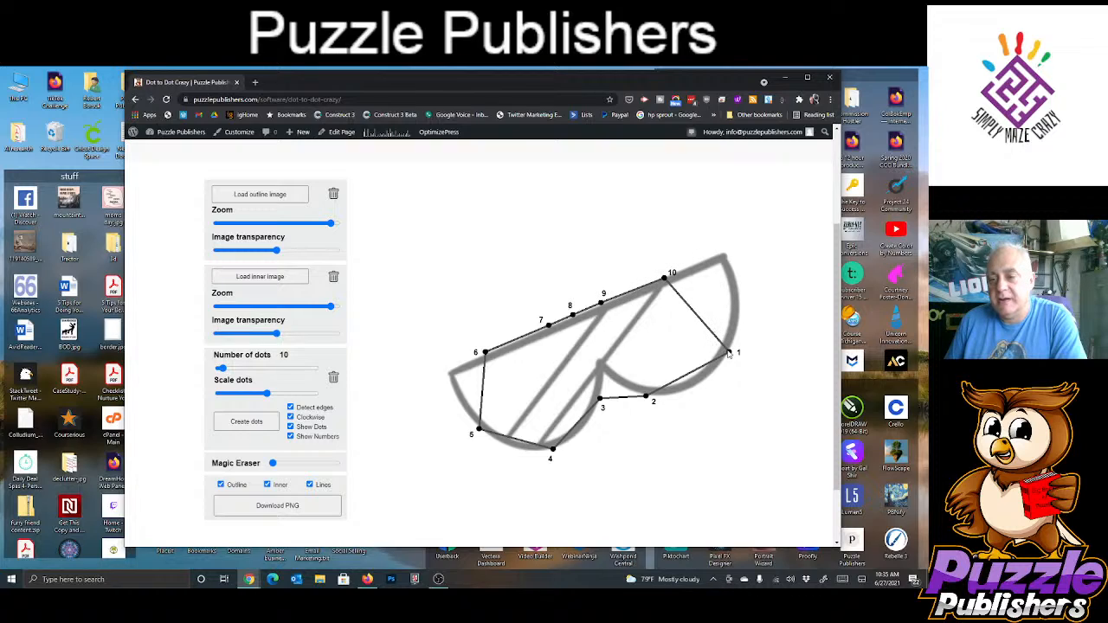
{"action": "left_click_drag", "start_coordinate": [731, 354], "coordinate": [724, 258]}
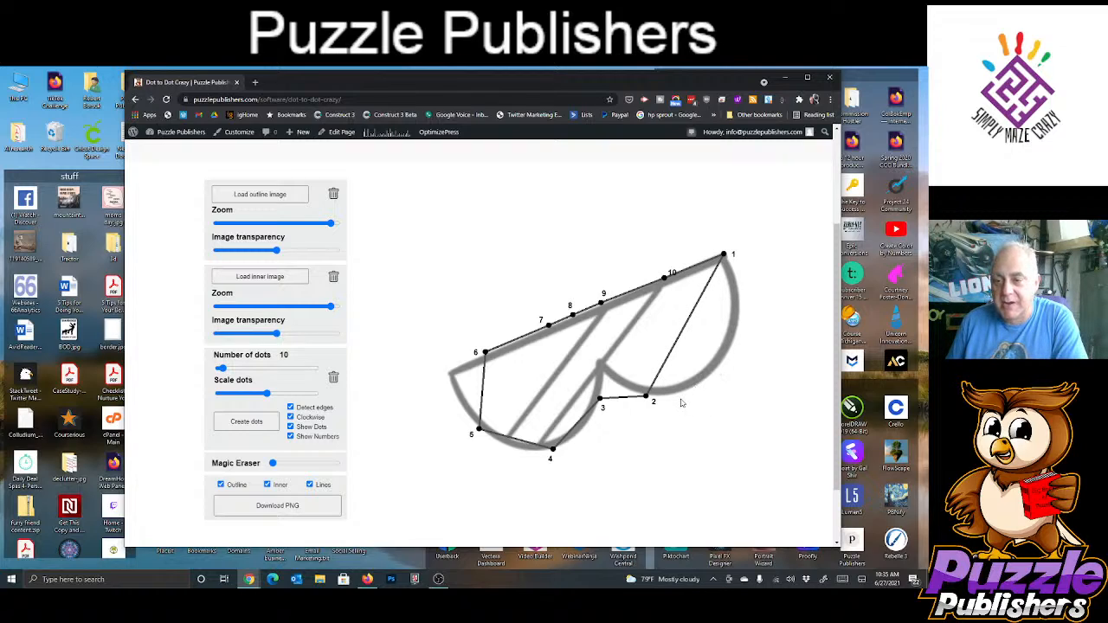
{"action": "left_click_drag", "start_coordinate": [650, 401], "coordinate": [739, 302]}
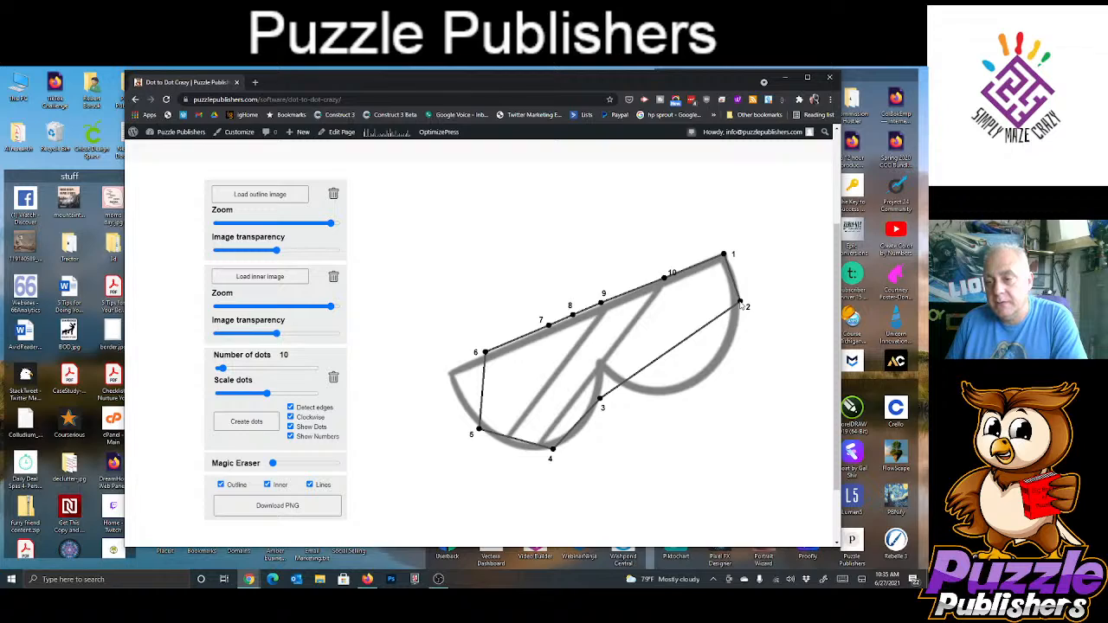
- Insert two more dots after dot 2 and place them along the lower curve of the right lens
{"action": "left_click", "coordinate": [671, 356]}
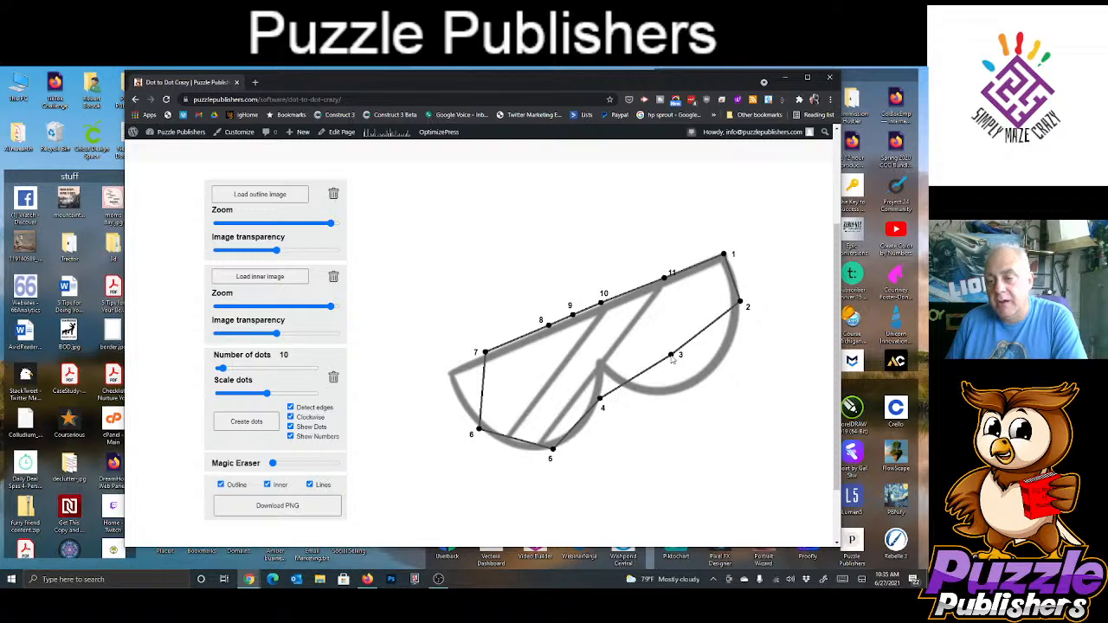
{"action": "left_click_drag", "start_coordinate": [672, 359], "coordinate": [729, 359]}
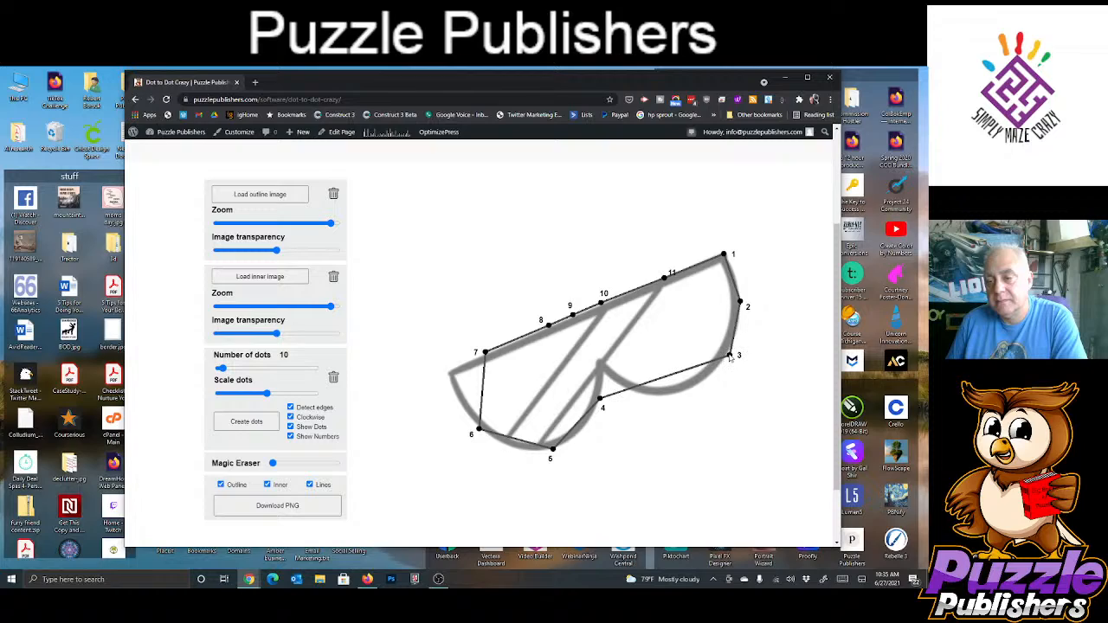
{"action": "left_click", "coordinate": [669, 377]}
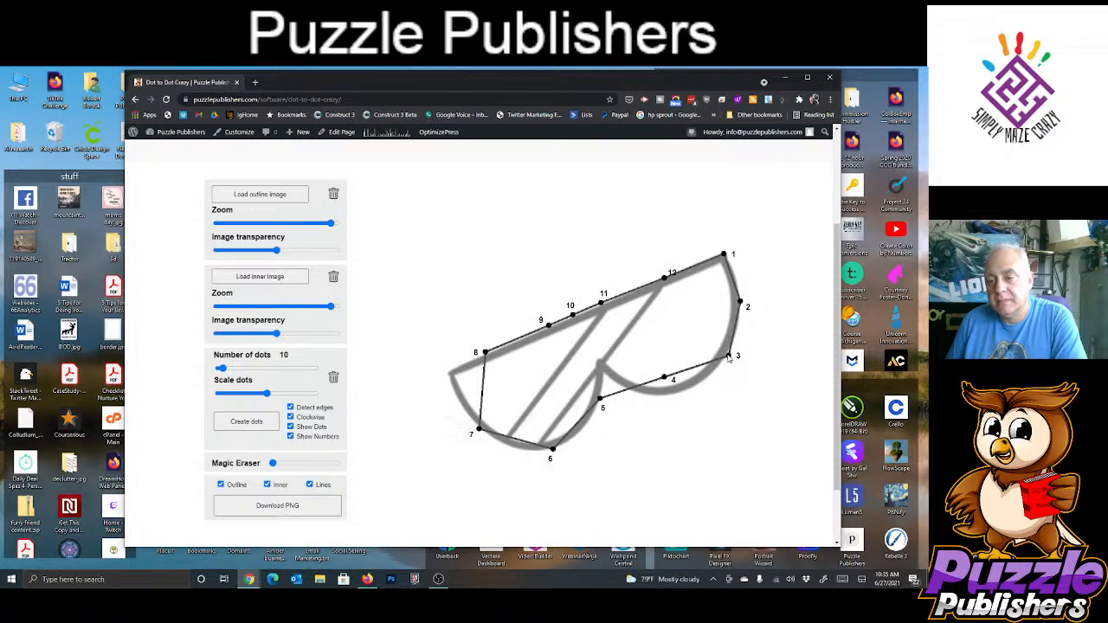
{"action": "left_click_drag", "start_coordinate": [668, 379], "coordinate": [677, 397]}
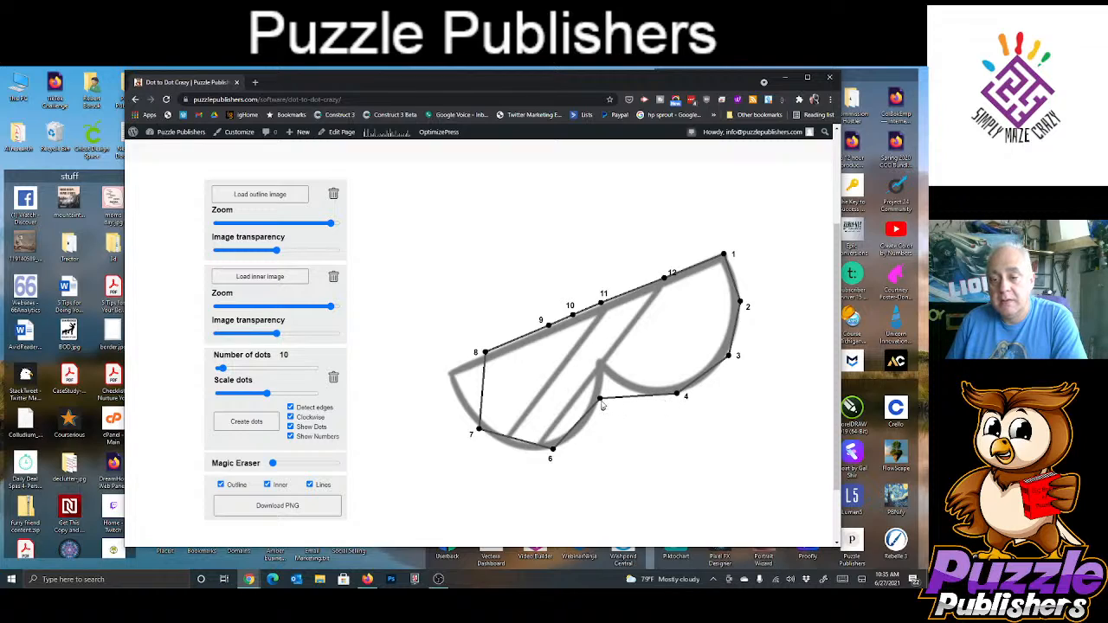
- Move dot 5 up to the nose bridge and adjust dots 3 and 4 to follow the right lens curve
{"action": "left_click_drag", "start_coordinate": [602, 401], "coordinate": [604, 370]}
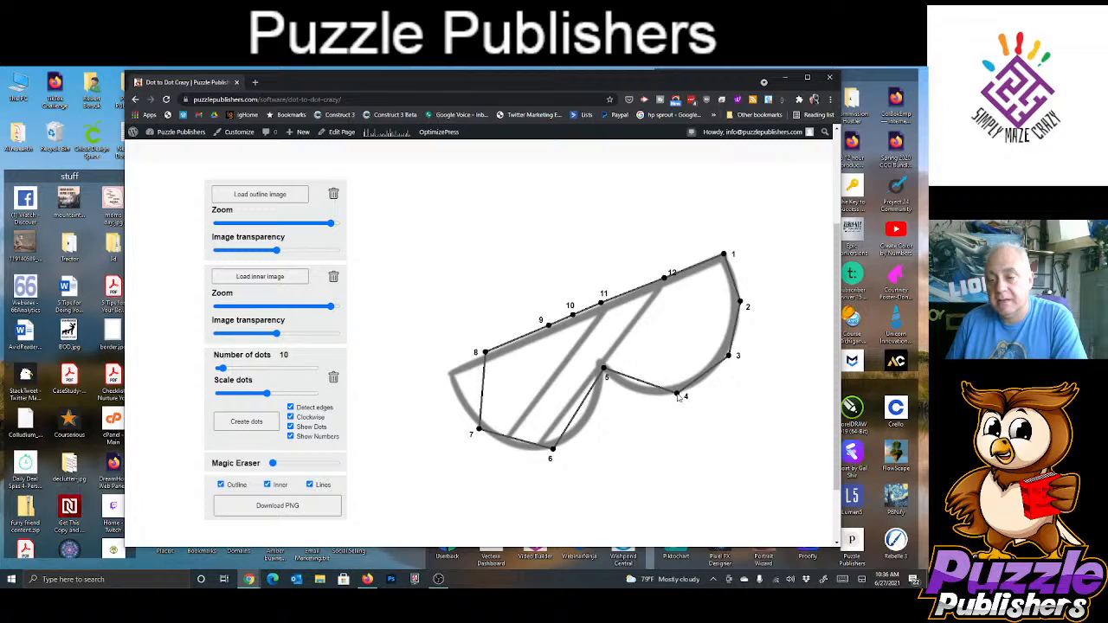
{"action": "left_click_drag", "start_coordinate": [679, 396], "coordinate": [661, 398]}
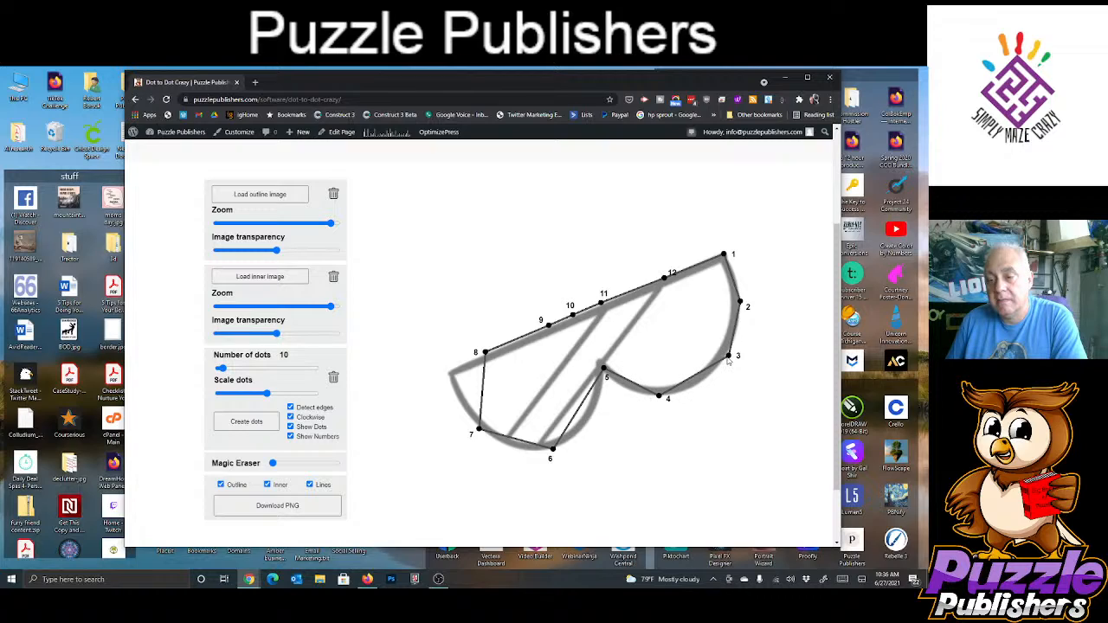
{"action": "left_click_drag", "start_coordinate": [728, 357], "coordinate": [726, 359]}
{"action": "mouse_move", "coordinate": [660, 397]}
{"action": "left_mouse_down"}
{"action": "mouse_move", "coordinate": [651, 386]}
{"action": "mouse_move", "coordinate": [652, 398]}
{"action": "left_mouse_up"}
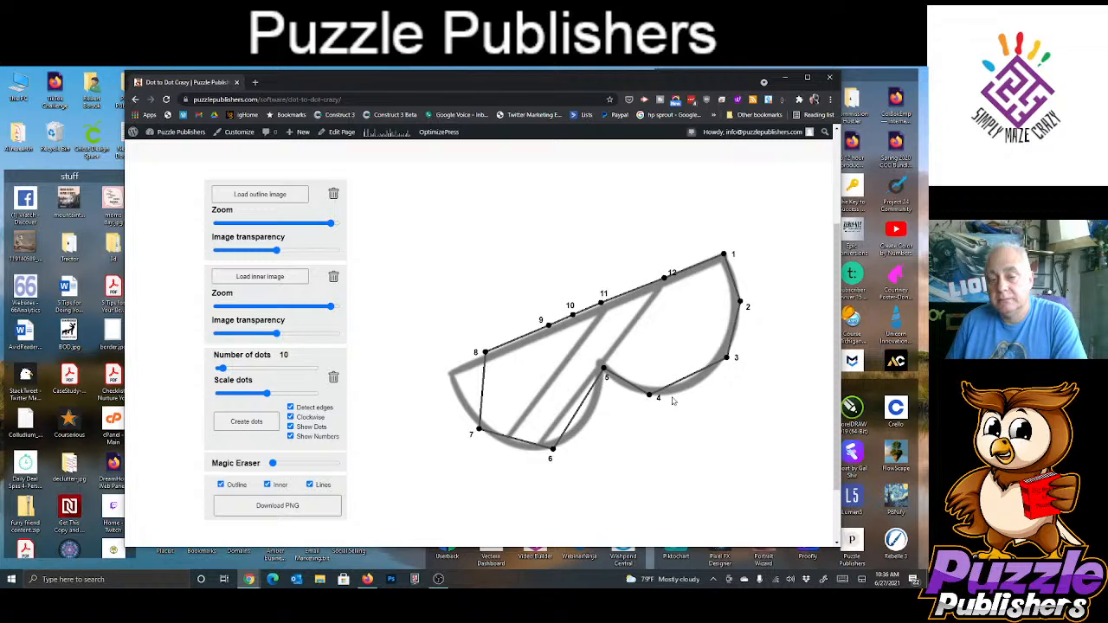
- Add a dot between dots 3 and 4 on the right lens curve, then fine-tune dots 5 and 6 near the bridge
{"action": "left_click", "coordinate": [717, 364]}
{"action": "left_click_drag", "start_coordinate": [689, 379], "coordinate": [695, 391]}
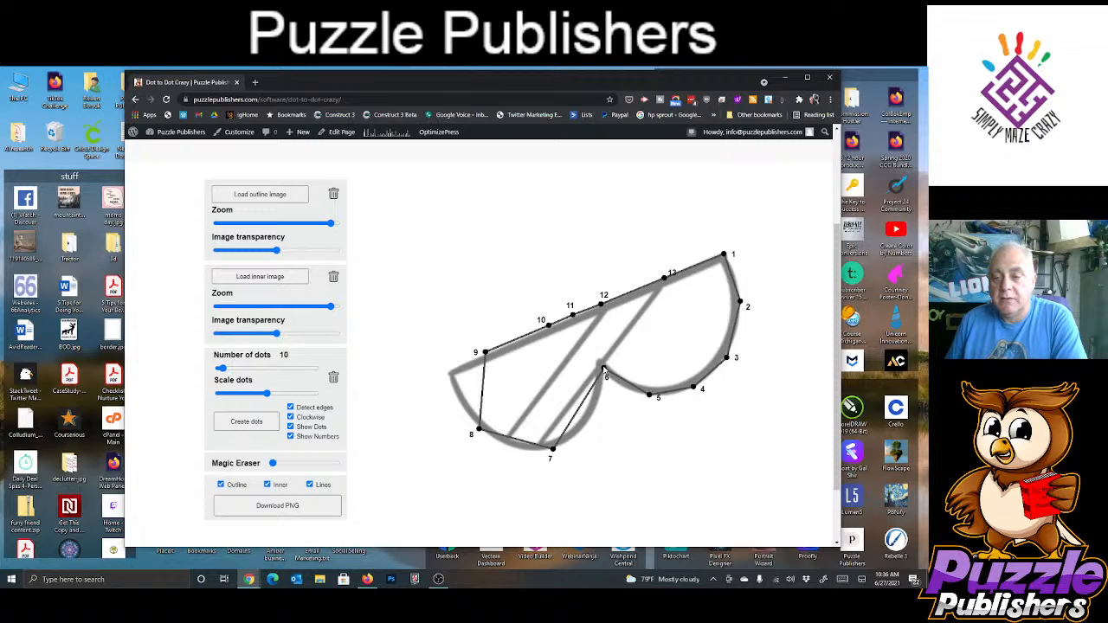
{"action": "left_click_drag", "start_coordinate": [603, 367], "coordinate": [600, 365]}
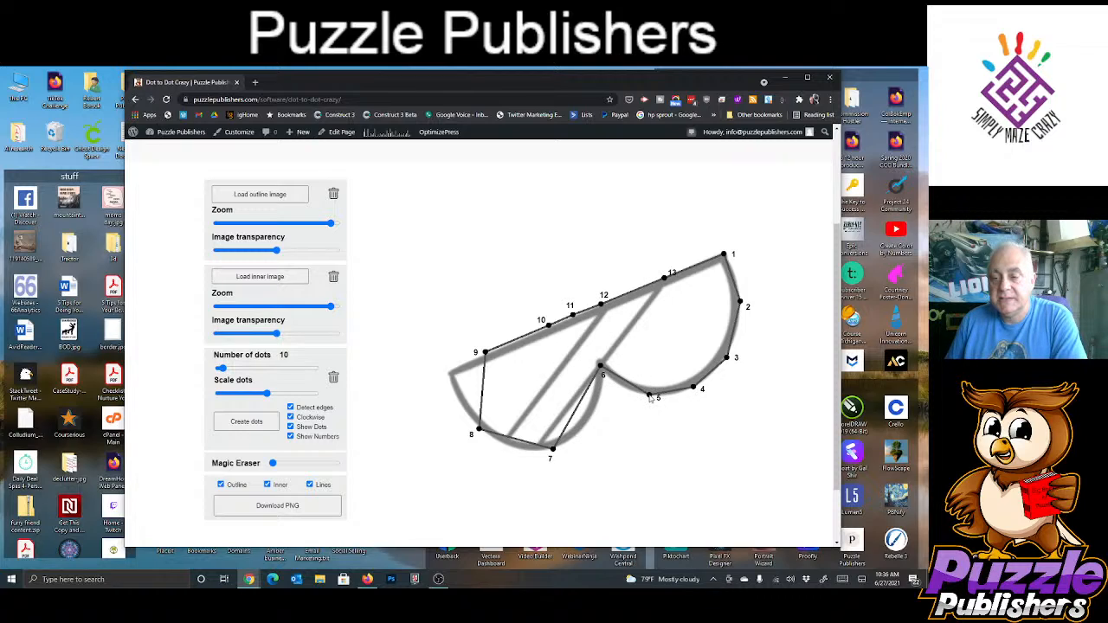
{"action": "left_click_drag", "start_coordinate": [651, 399], "coordinate": [643, 395]}
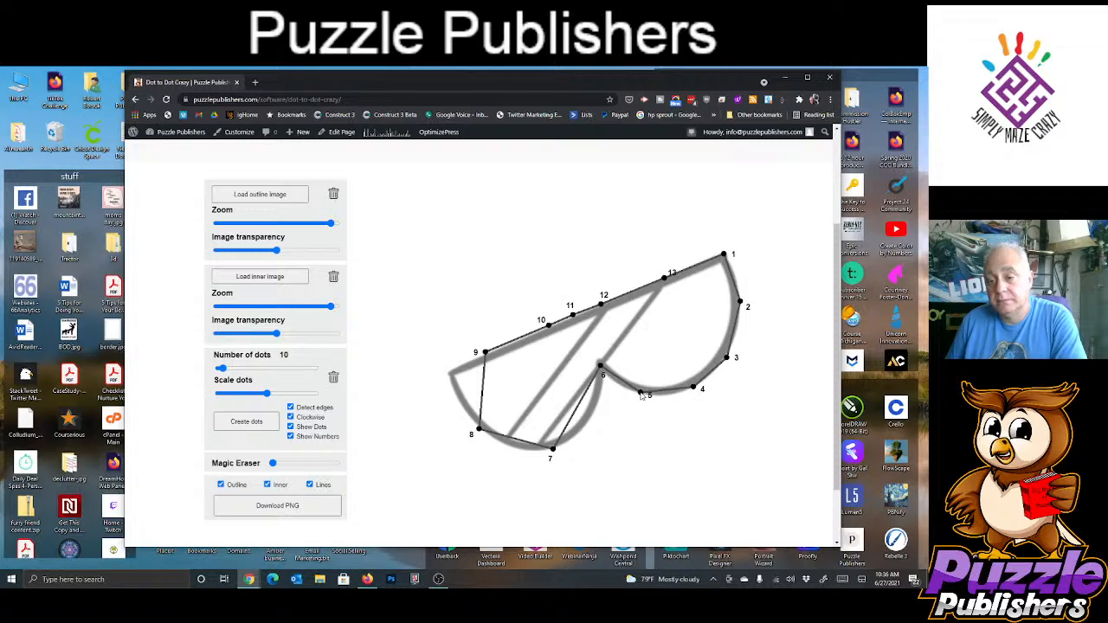
- Insert a dot after dot 6 on the left lens's inner curve and reposition dots 8, 9 and 10 along its lower curve
{"action": "left_click", "coordinate": [602, 371]}
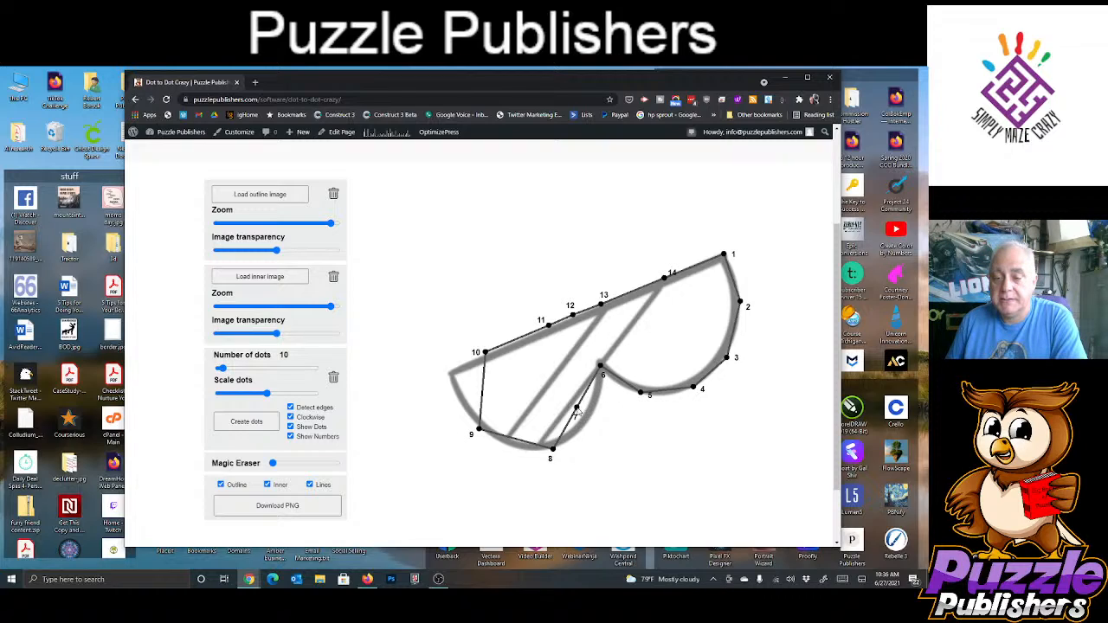
{"action": "left_click_drag", "start_coordinate": [576, 414], "coordinate": [596, 418]}
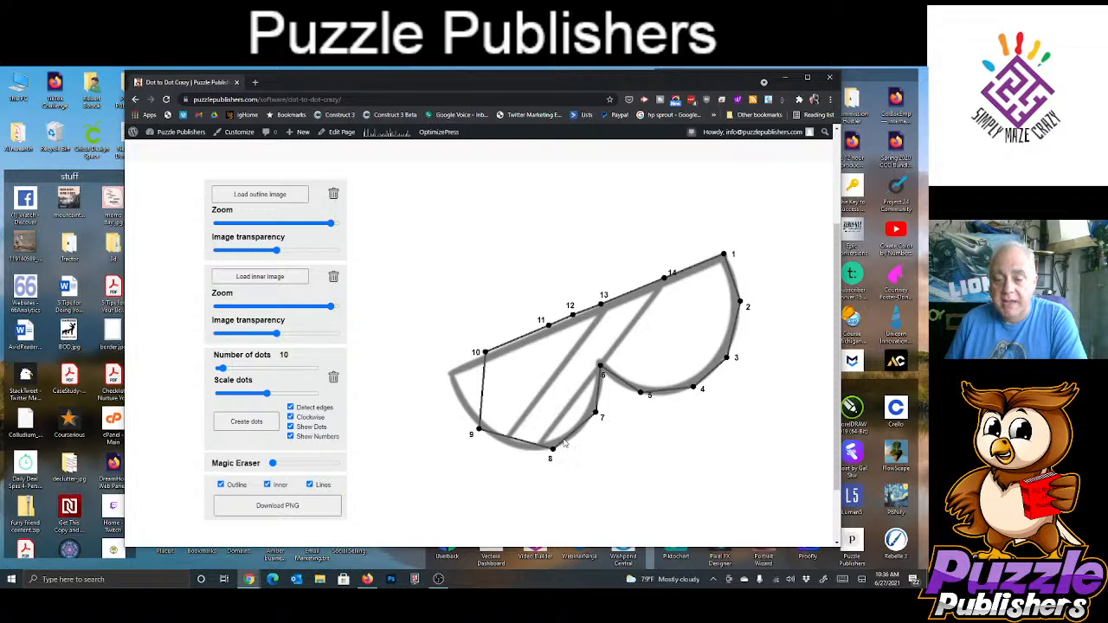
{"action": "left_click_drag", "start_coordinate": [555, 449], "coordinate": [571, 446]}
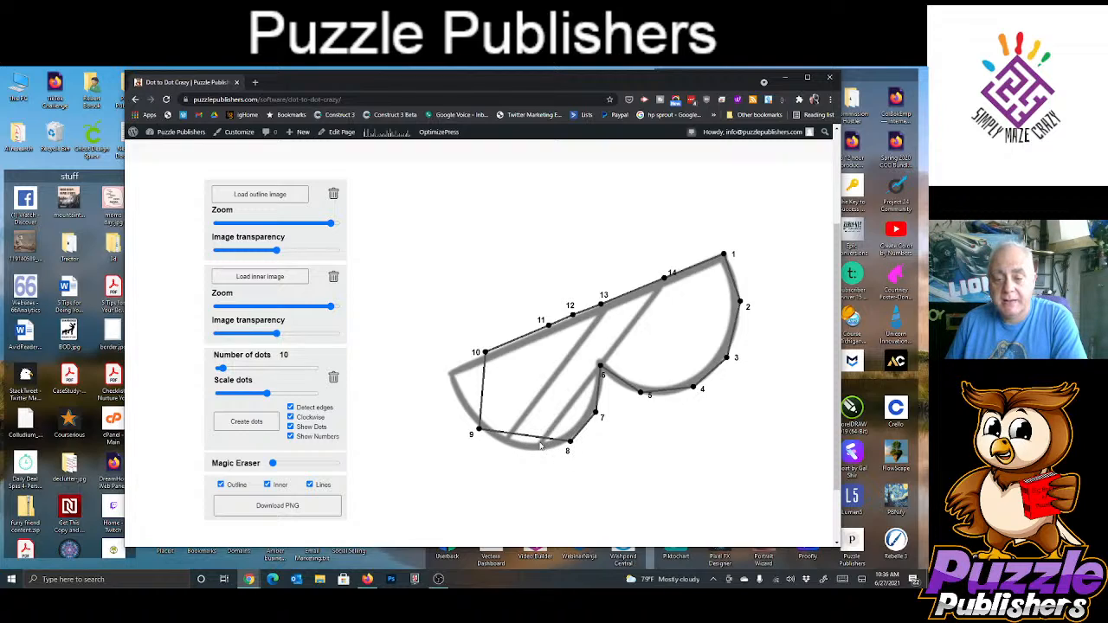
{"action": "left_click_drag", "start_coordinate": [480, 431], "coordinate": [523, 454]}
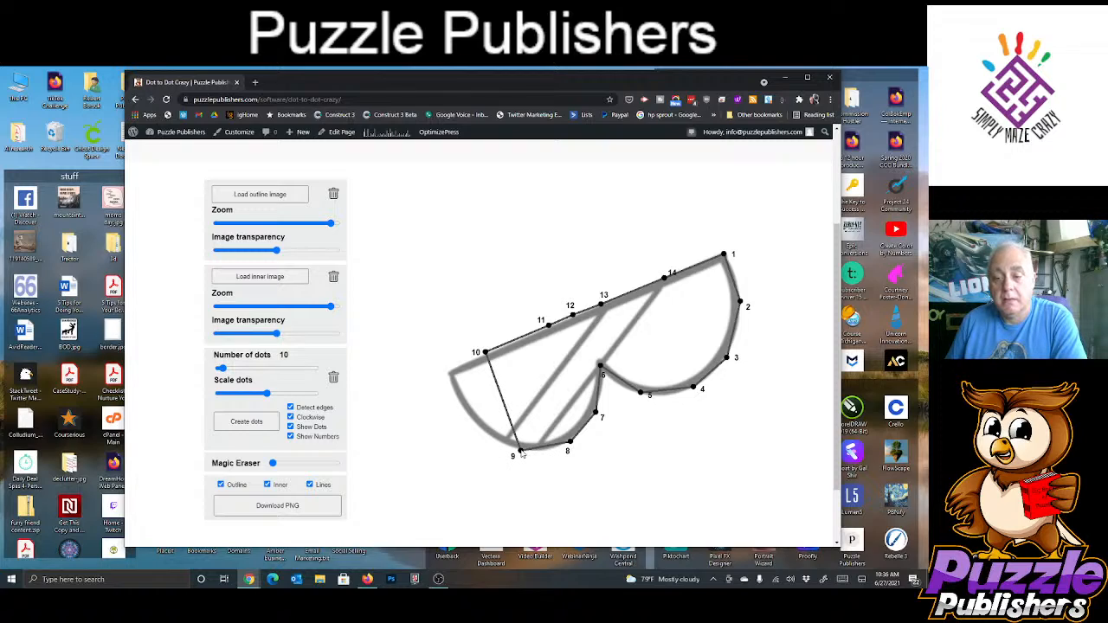
{"action": "left_click_drag", "start_coordinate": [488, 359], "coordinate": [466, 421]}
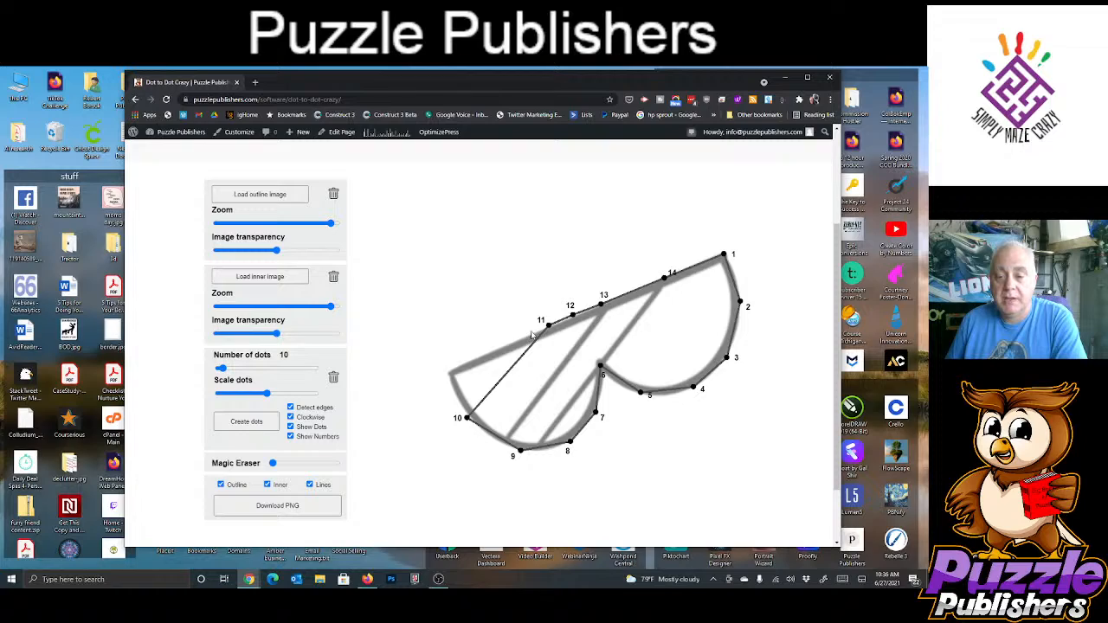
- Move dot 11 to the left tip of the sunglasses and delete the next two dots along the top edge
{"action": "left_click_drag", "start_coordinate": [548, 328], "coordinate": [448, 374]}
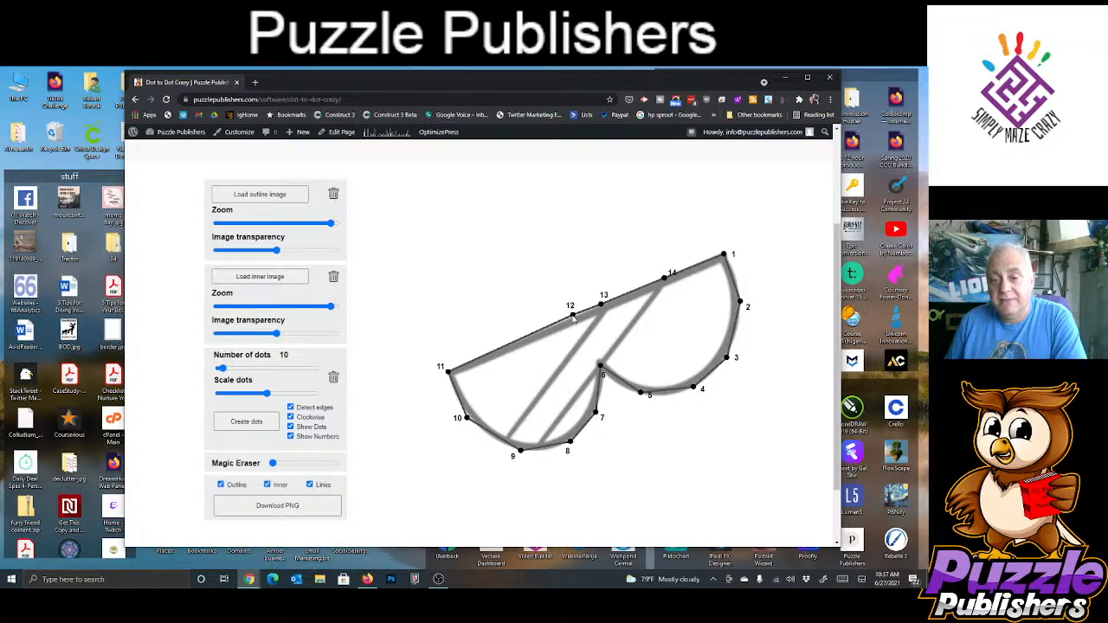
{"action": "left_click", "coordinate": [572, 316]}
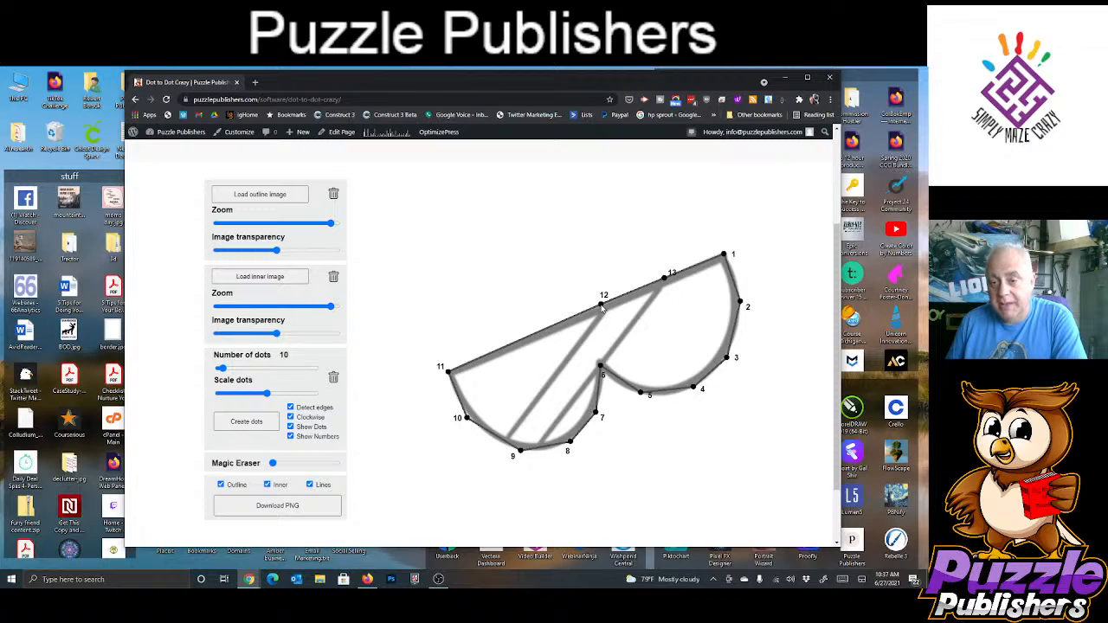
{"action": "left_click", "coordinate": [602, 306]}
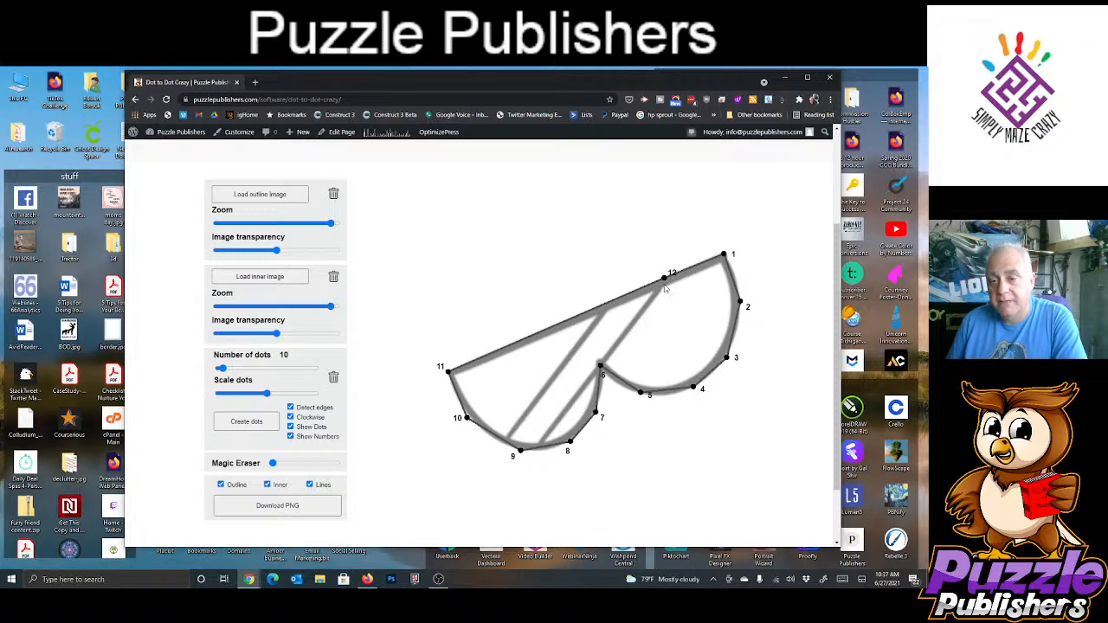
- Delete dot 12 from the top edge and reposition dots 10, 9, 8 and 7 along the left lens's curve
{"action": "left_click", "coordinate": [665, 279]}
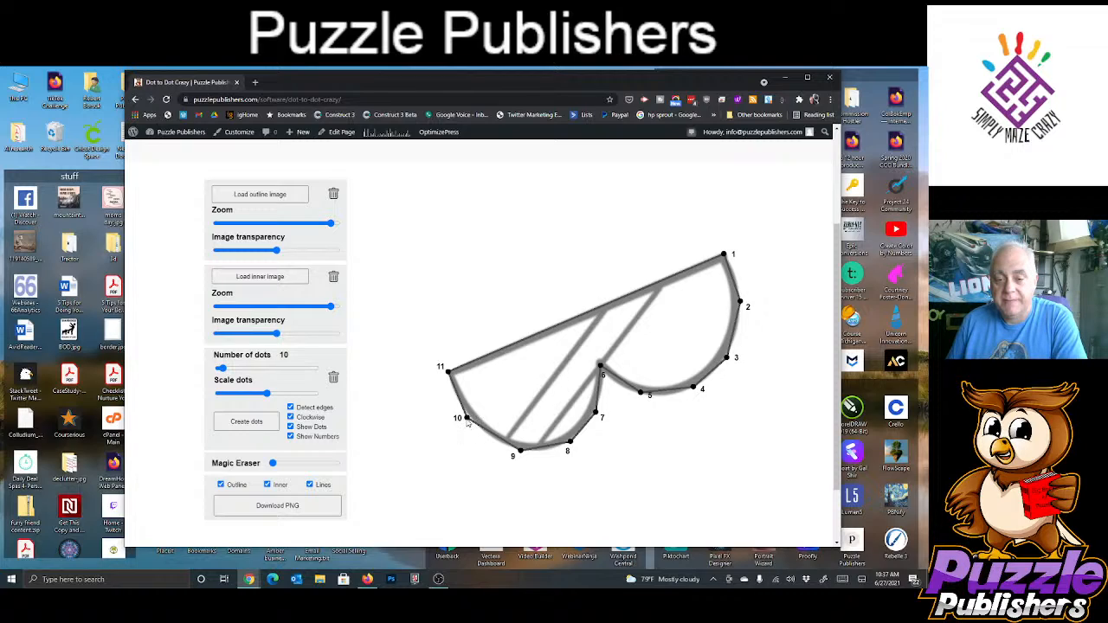
{"action": "left_click_drag", "start_coordinate": [467, 419], "coordinate": [469, 416]}
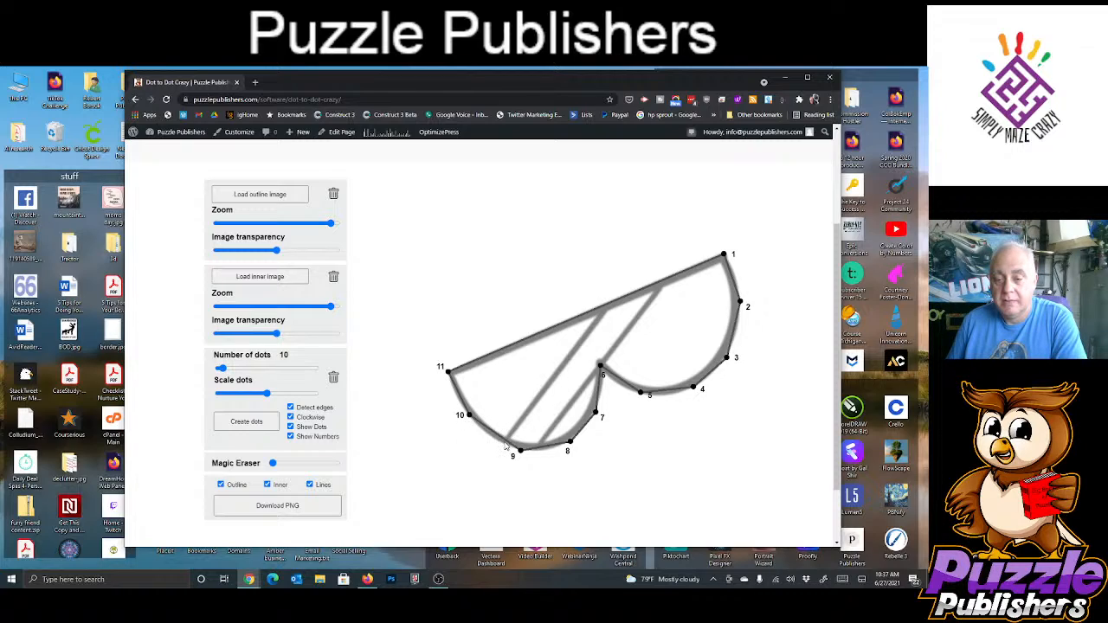
{"action": "left_click_drag", "start_coordinate": [519, 451], "coordinate": [504, 444]}
{"action": "left_click_drag", "start_coordinate": [571, 443], "coordinate": [551, 450]}
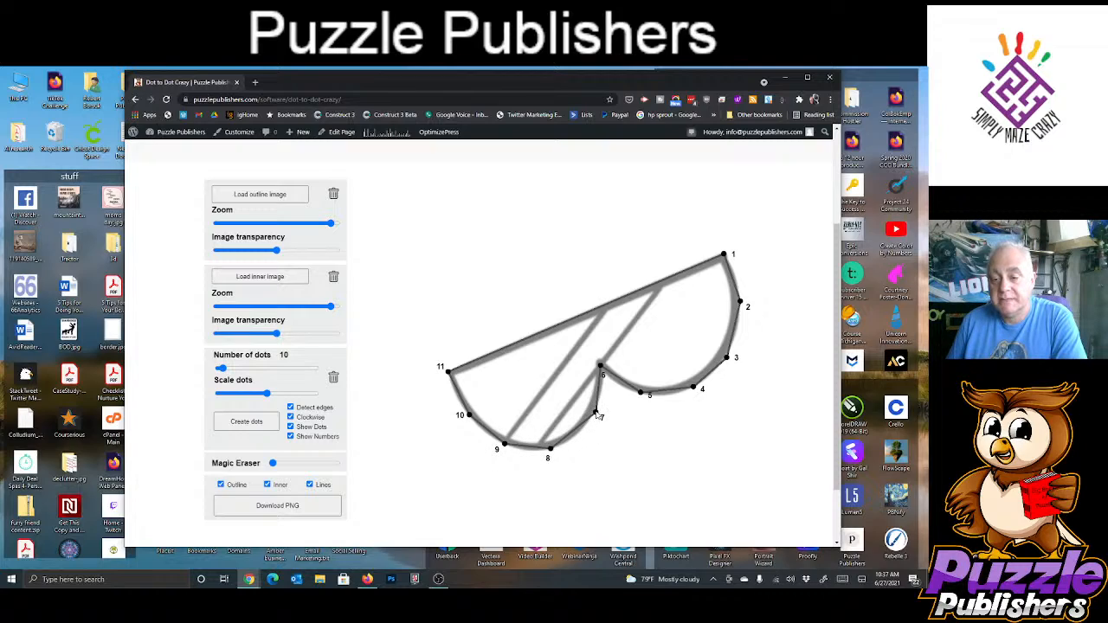
{"action": "left_click_drag", "start_coordinate": [596, 414], "coordinate": [593, 423]}
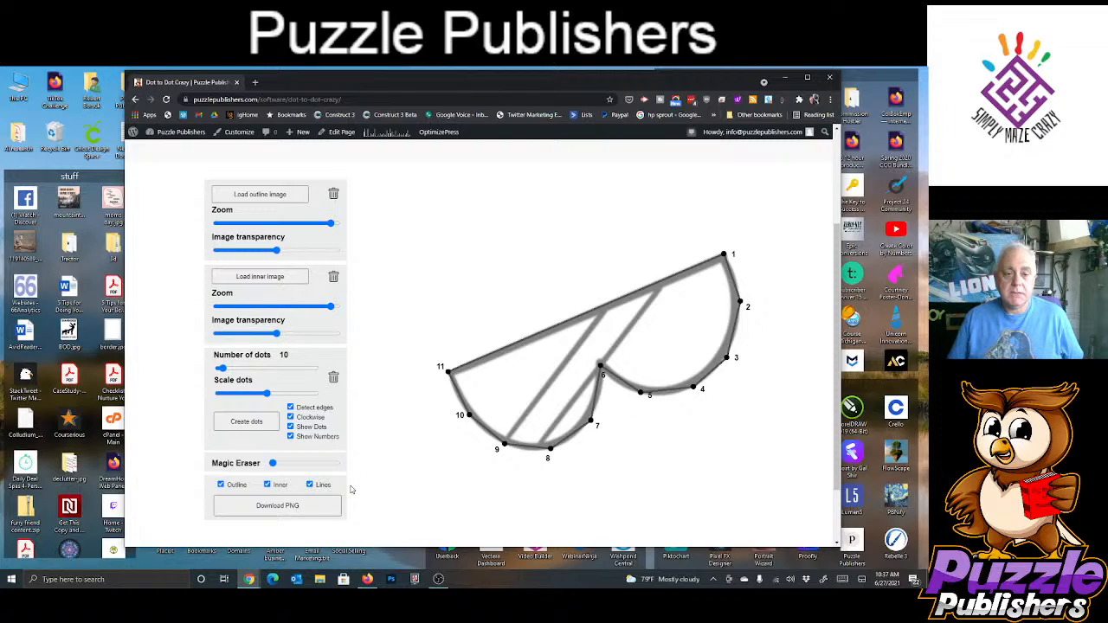
- Hide the outline image and connecting lines, and start the PNG download into Desktop > Puzzle Publishers > demos > 6 June 2021
{"action": "left_click", "coordinate": [235, 487]}
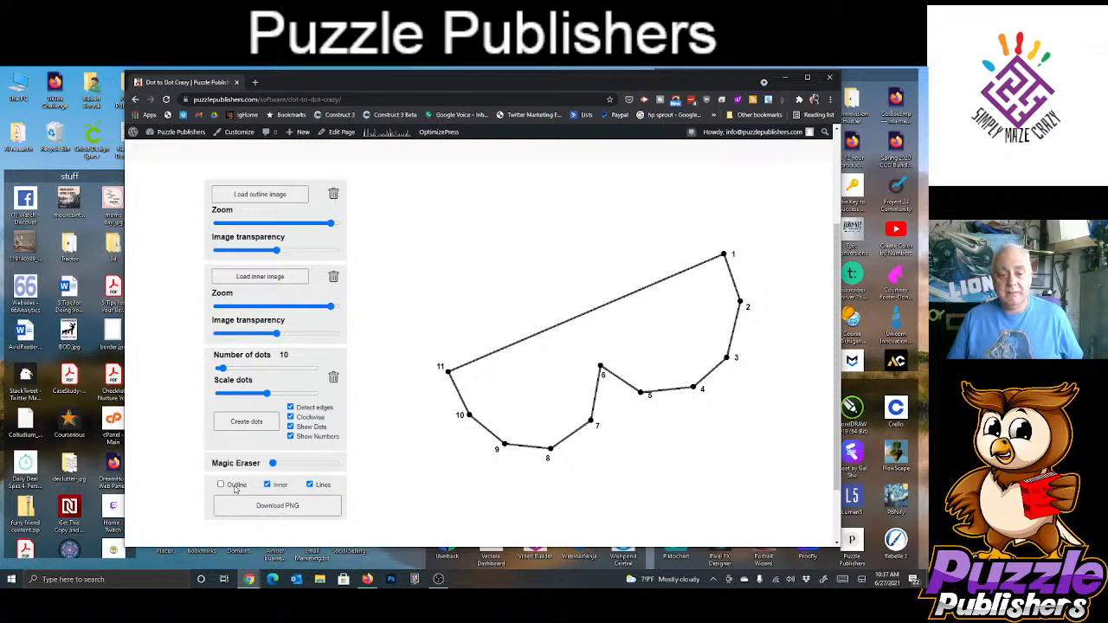
{"action": "left_click", "coordinate": [310, 485]}
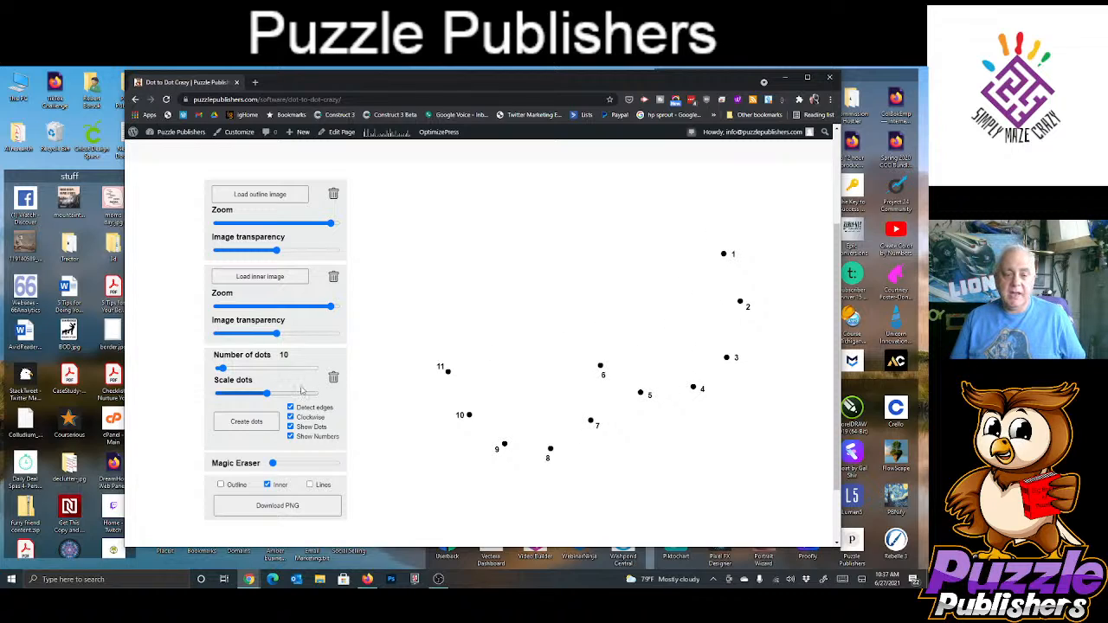
{"action": "left_click", "coordinate": [277, 508]}
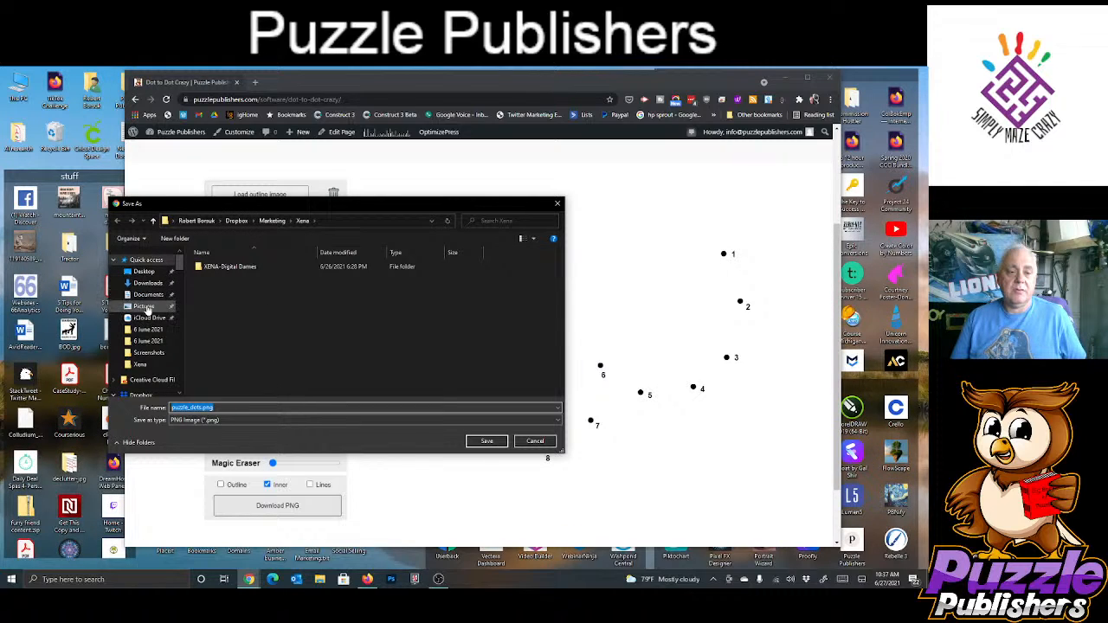
{"action": "left_click", "coordinate": [144, 272]}
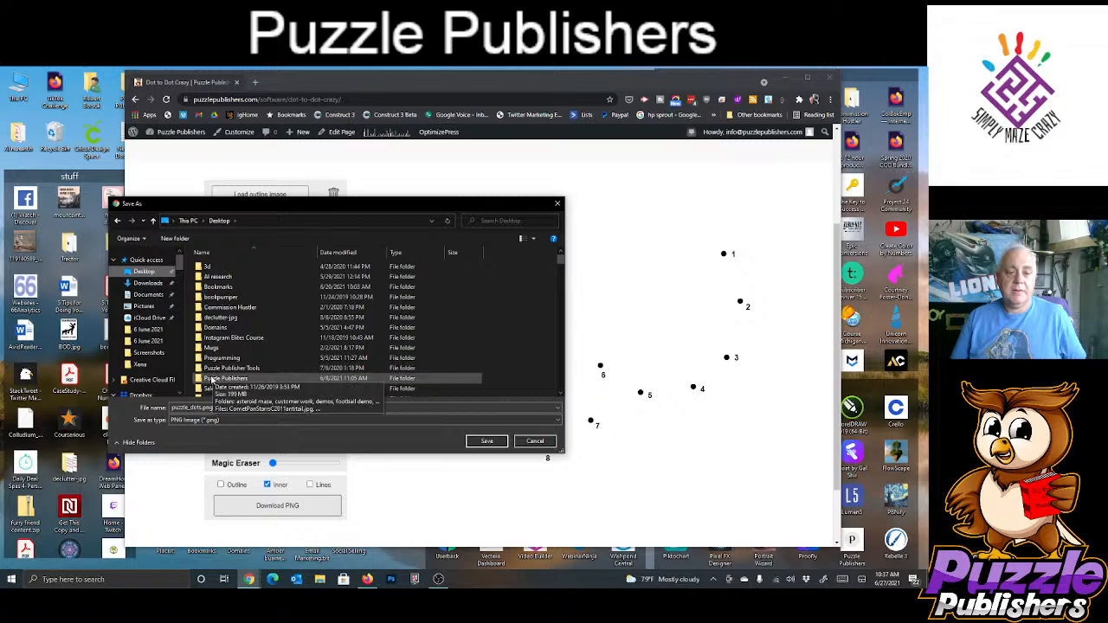
{"action": "double_click", "coordinate": [216, 378]}
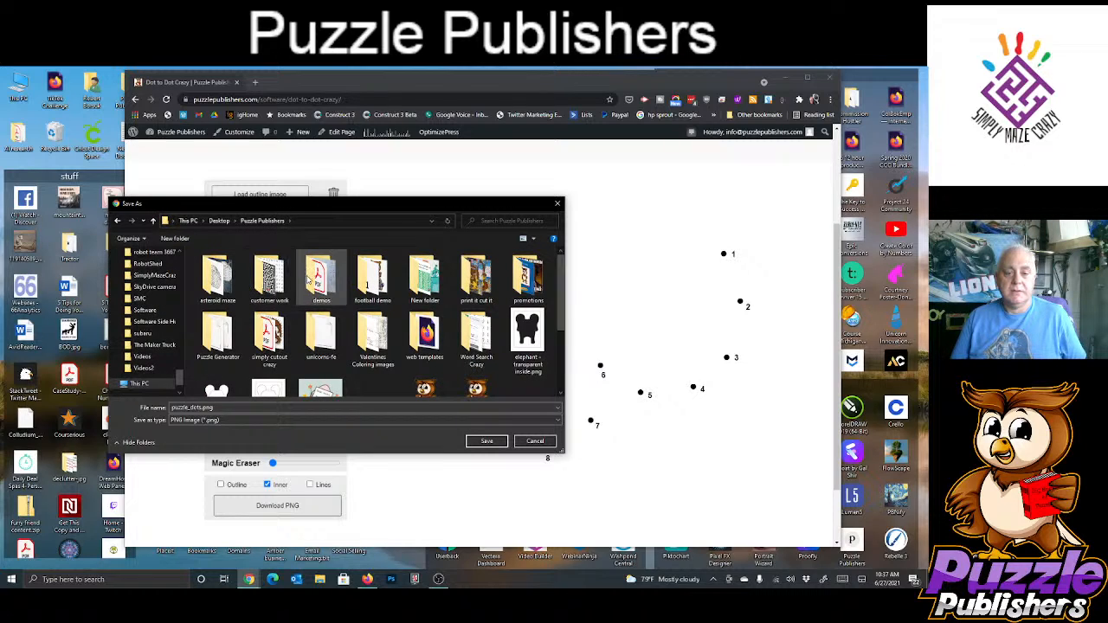
{"action": "double_click", "coordinate": [308, 277]}
{"action": "double_click", "coordinate": [213, 268]}
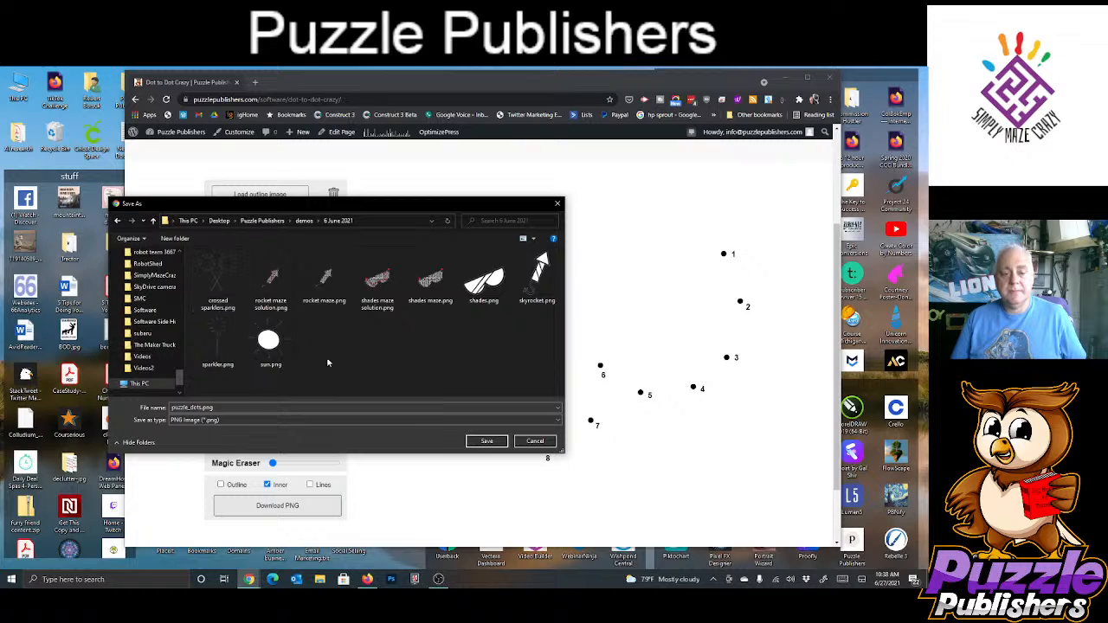
- Name the PNG file "shades 1 dtd.png" and save it
{"action": "left_click", "coordinate": [198, 406]}
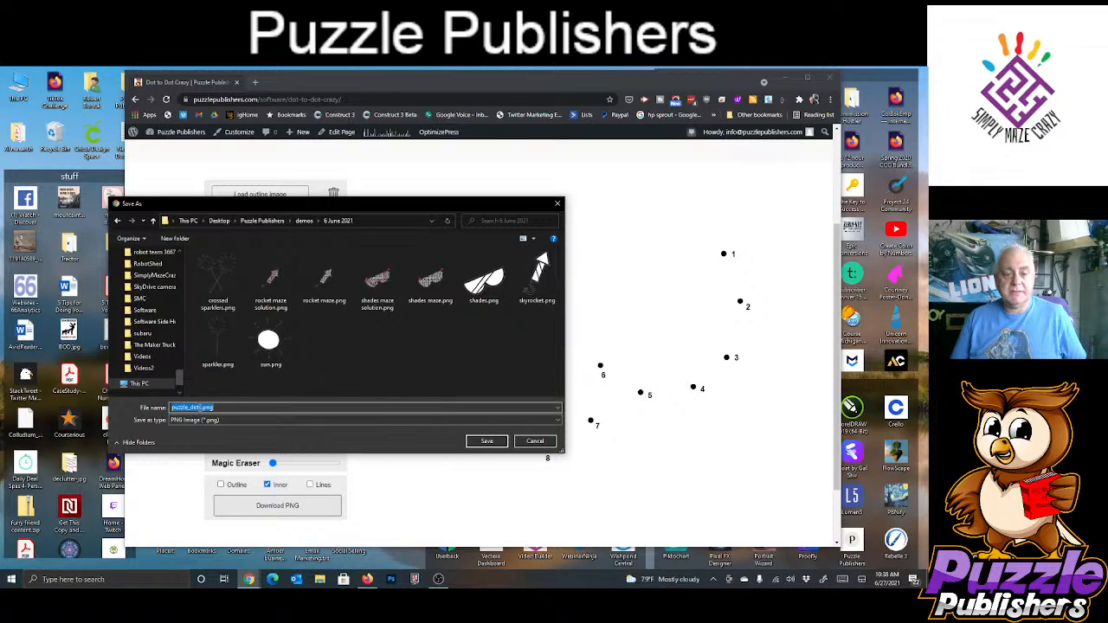
{"action": "left_click_drag", "start_coordinate": [198, 407], "coordinate": [179, 406]}
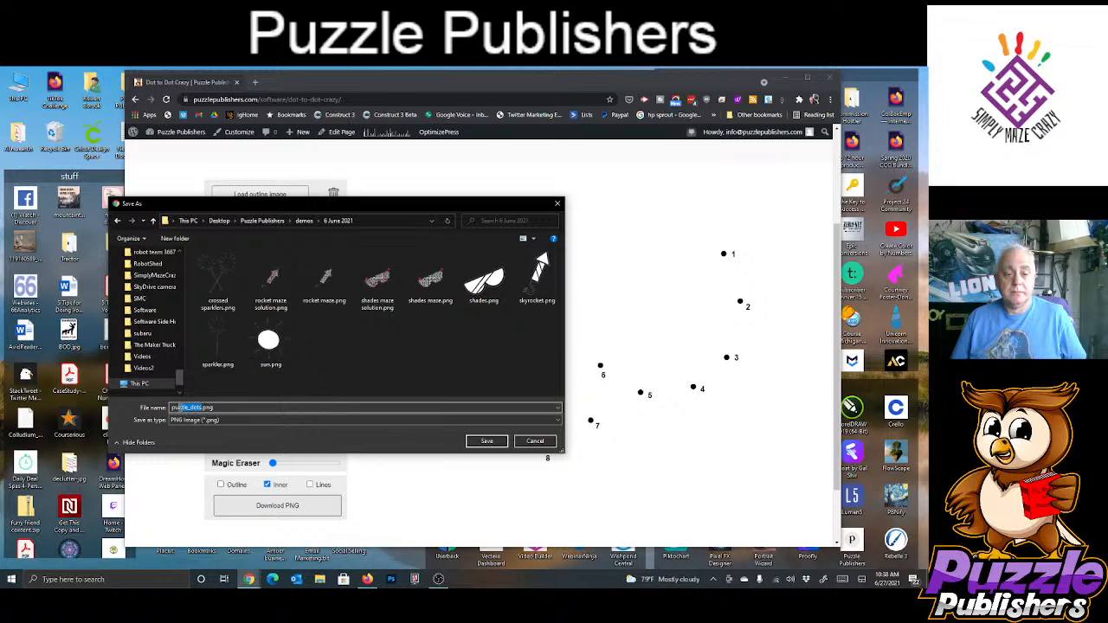
{"action": "type", "text": "shades"}
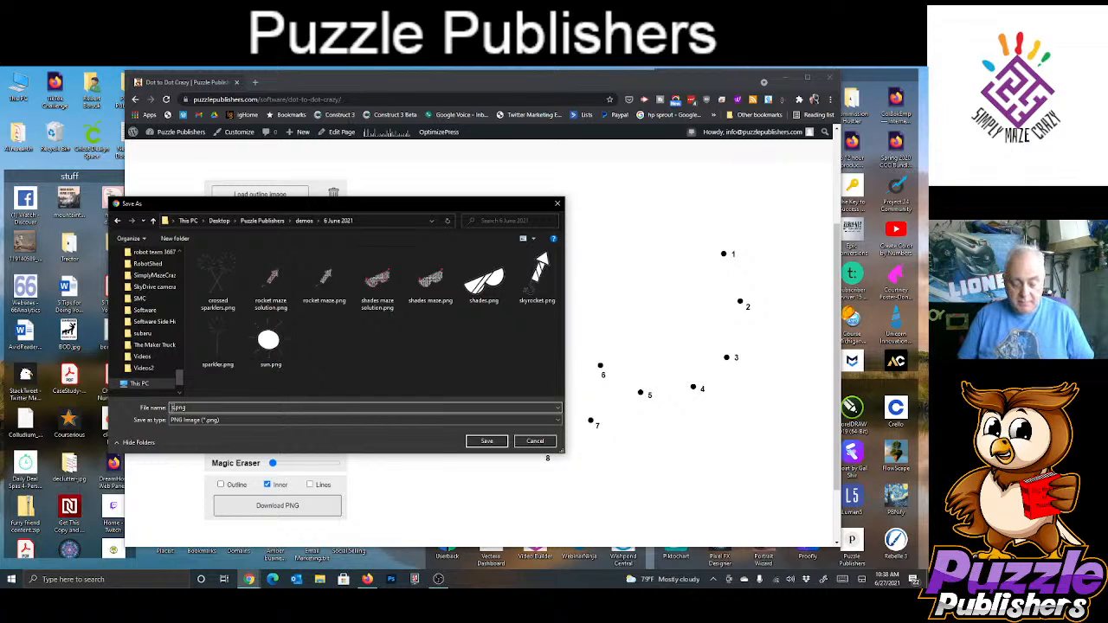
{"action": "type", "text": "es"}
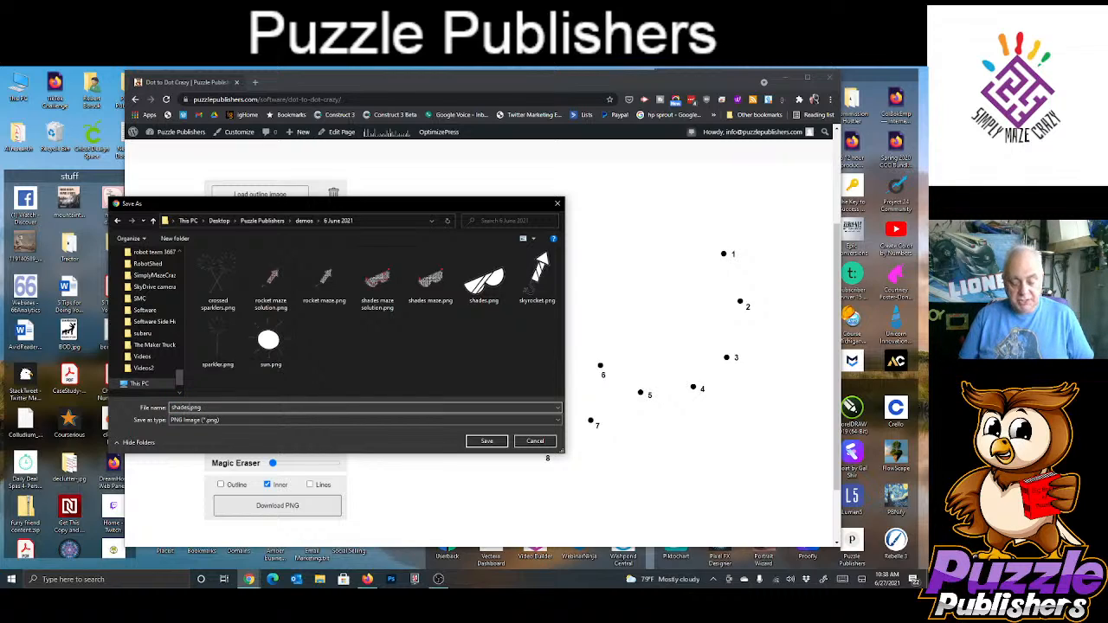
{"action": "type", "text": " dtd"}
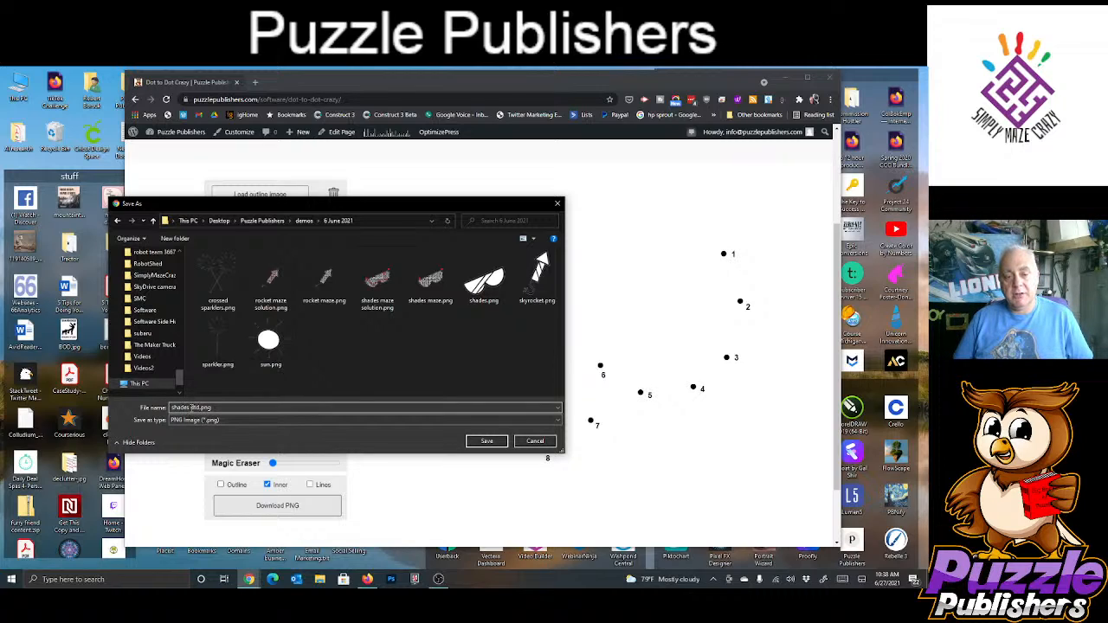
{"action": "type", "text": "1"}
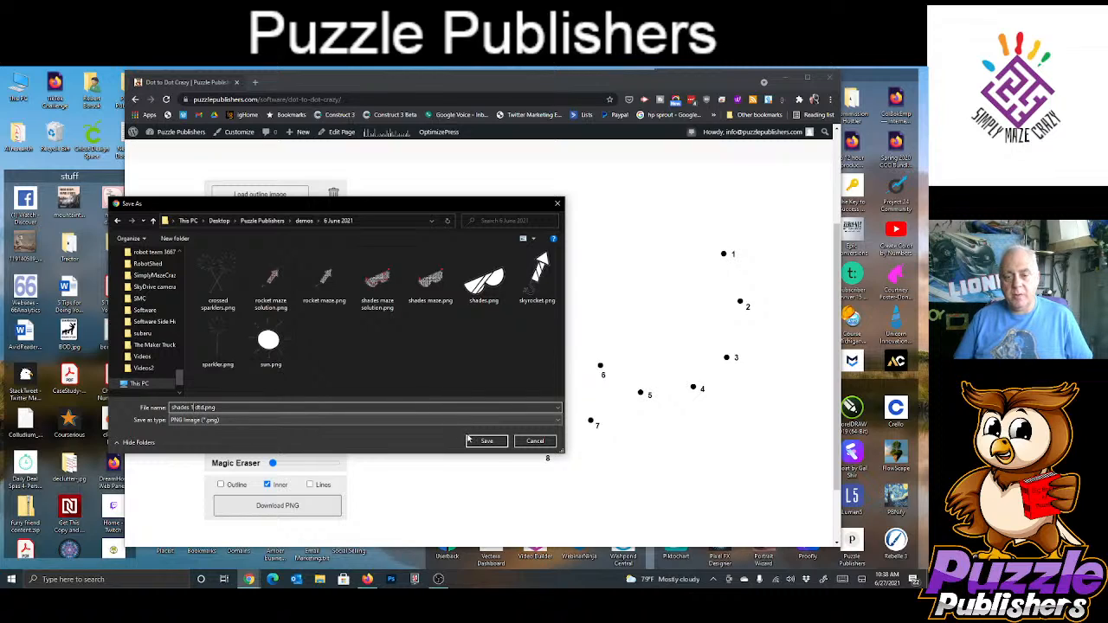
{"action": "left_click", "coordinate": [485, 442]}
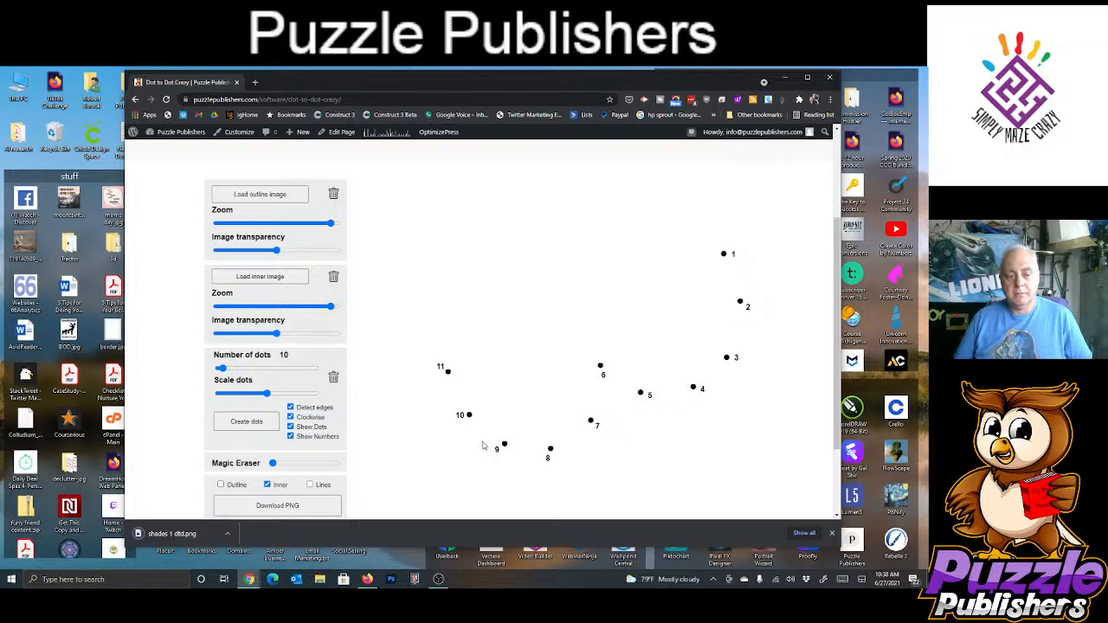
- Show the sunglasses outline image and the connecting lines again
{"action": "left_click", "coordinate": [309, 486]}
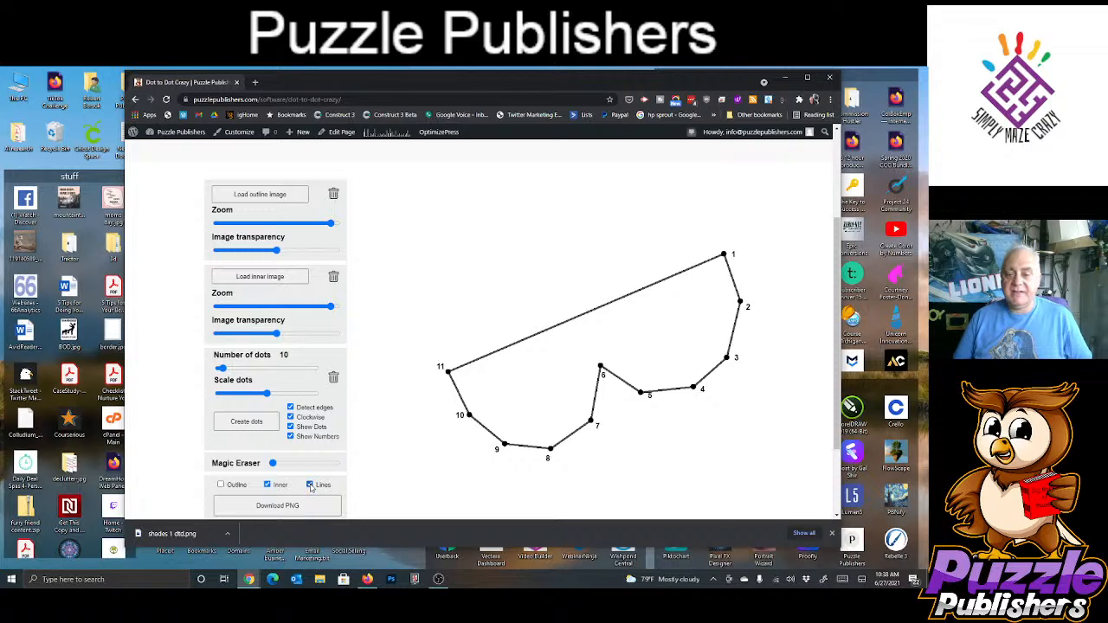
{"action": "left_click", "coordinate": [310, 485]}
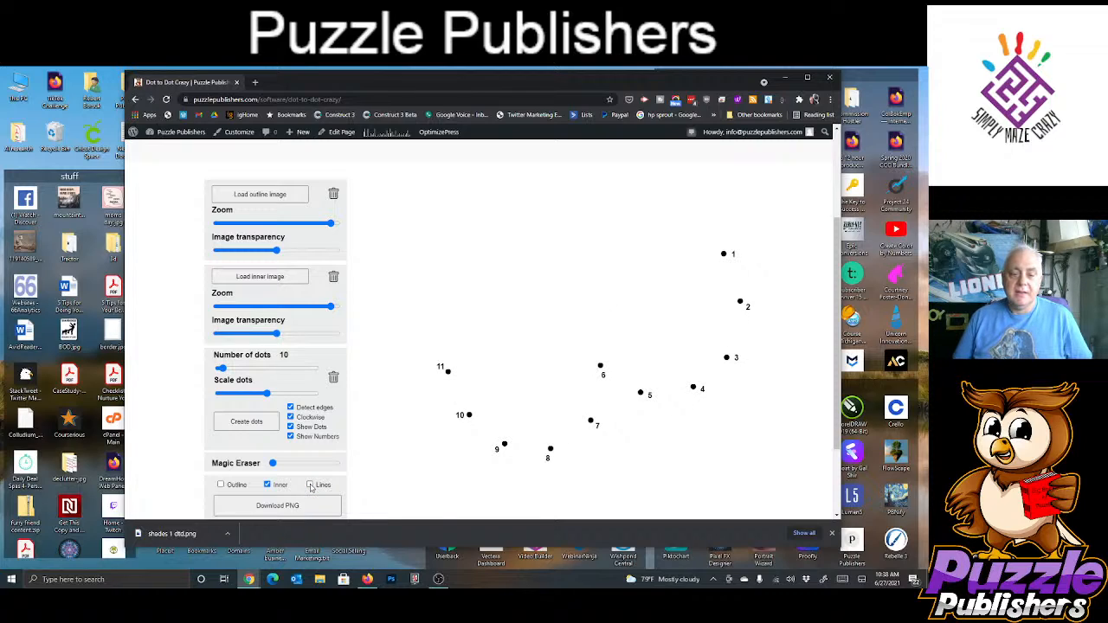
{"action": "left_click", "coordinate": [232, 488]}
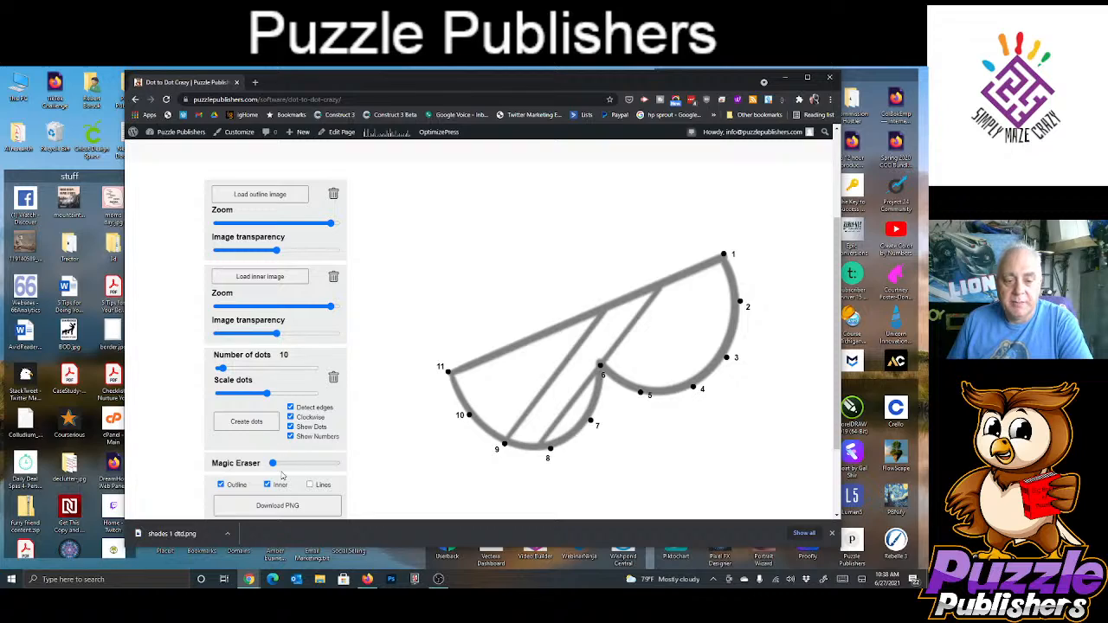
{"action": "left_click", "coordinate": [310, 485]}
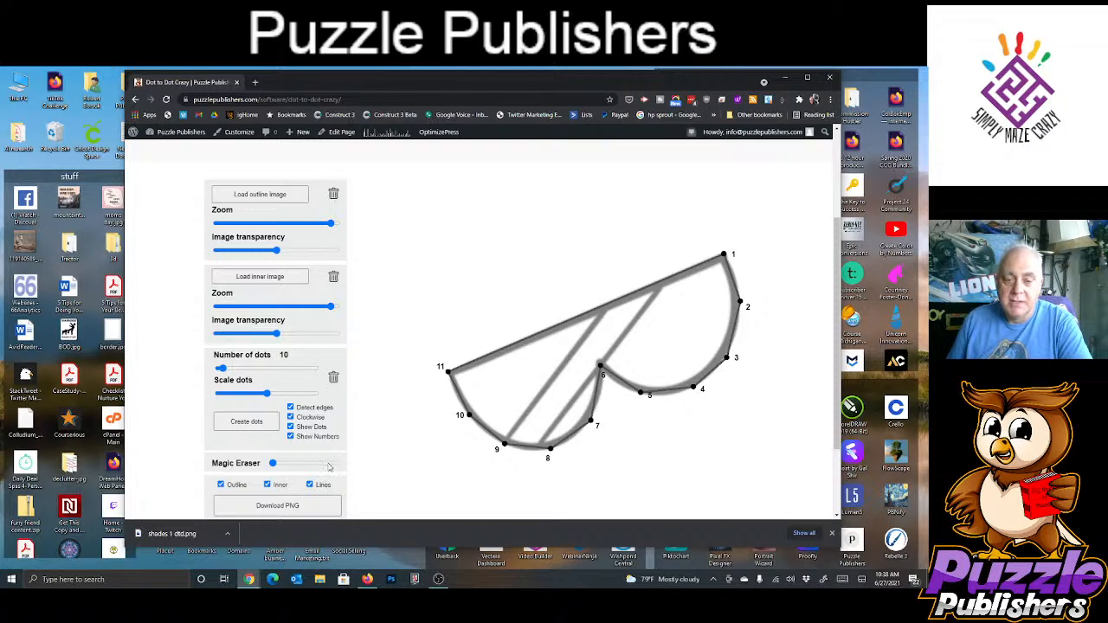
- Increase the Magic Eraser to wipe the outline image away along the connecting lines, keeping the inner diagonal stripes
{"action": "left_click", "coordinate": [279, 465]}
{"action": "left_click_drag", "start_coordinate": [278, 466], "coordinate": [285, 467]}
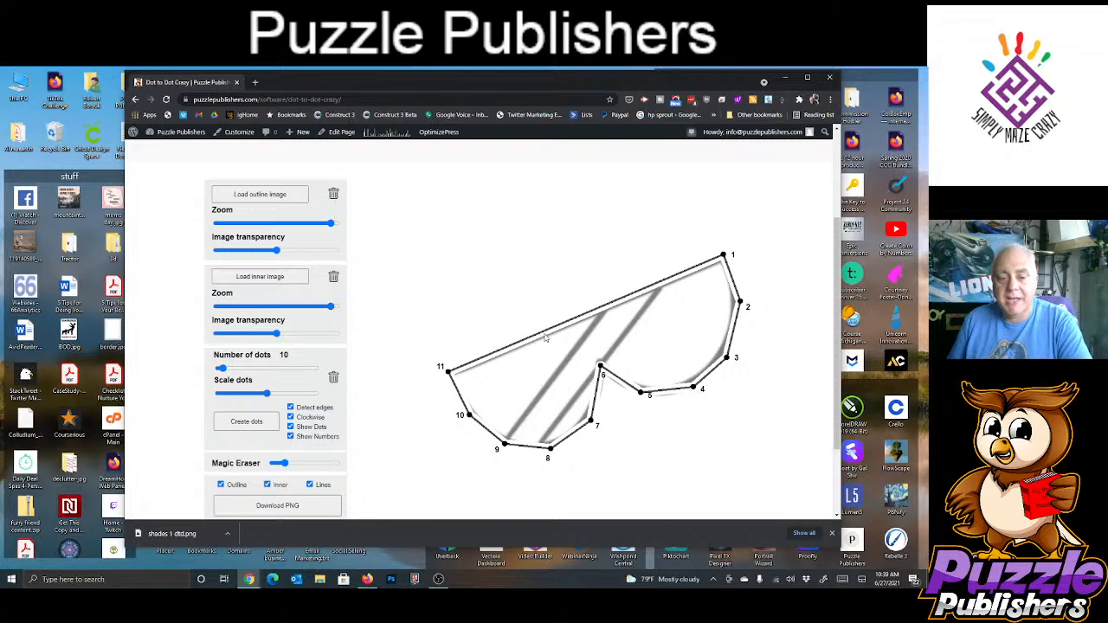
{"action": "left_click_drag", "start_coordinate": [284, 463], "coordinate": [290, 463]}
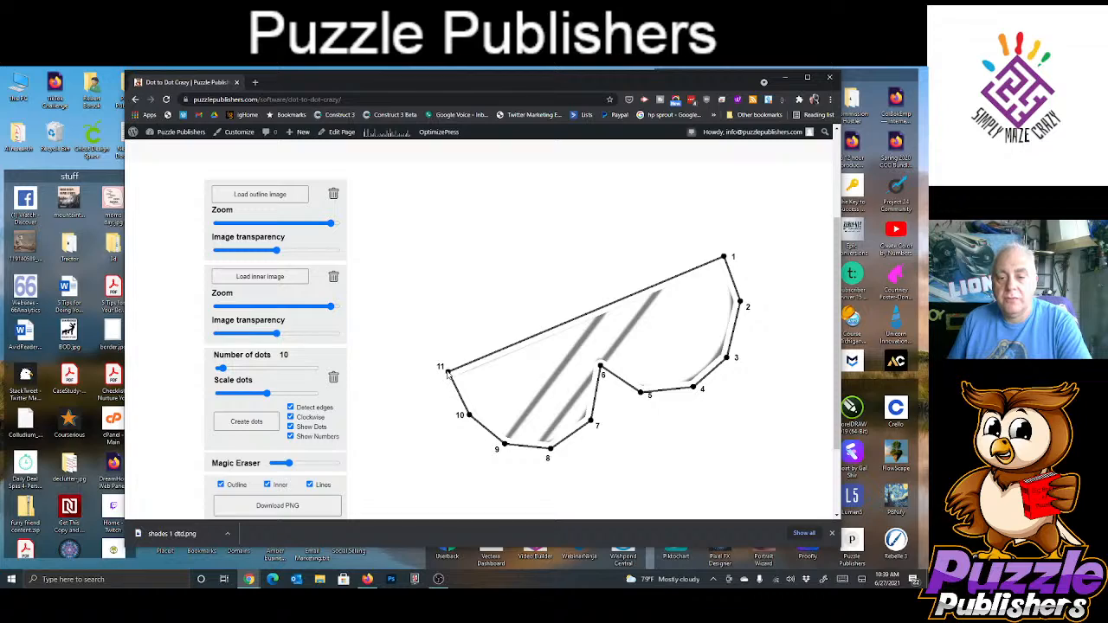
- Nudge dots 11, 8, 7, 6 and 5 to erase outline remnants around the left lens and nose bridge
{"action": "left_click_drag", "start_coordinate": [448, 373], "coordinate": [451, 374]}
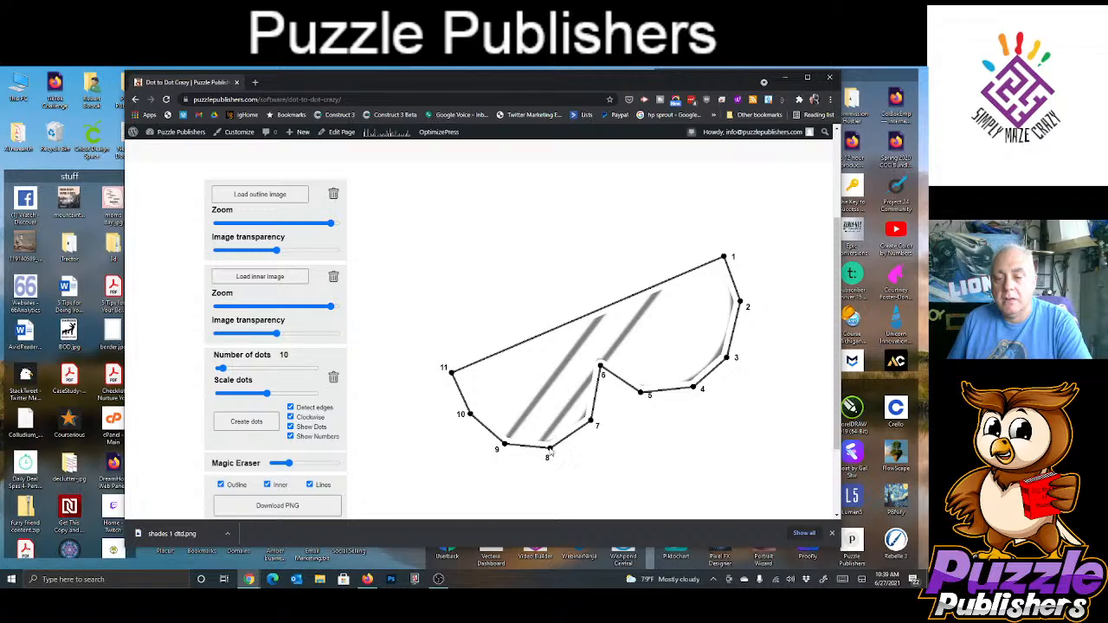
{"action": "left_click_drag", "start_coordinate": [593, 424], "coordinate": [588, 421]}
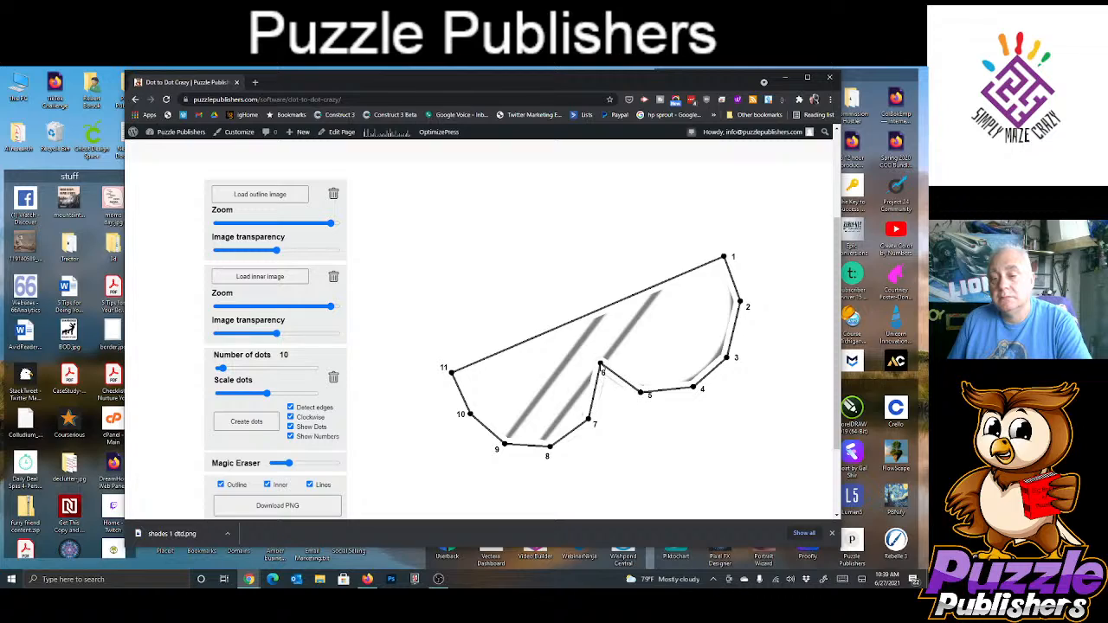
{"action": "left_click_drag", "start_coordinate": [642, 392], "coordinate": [639, 393]}
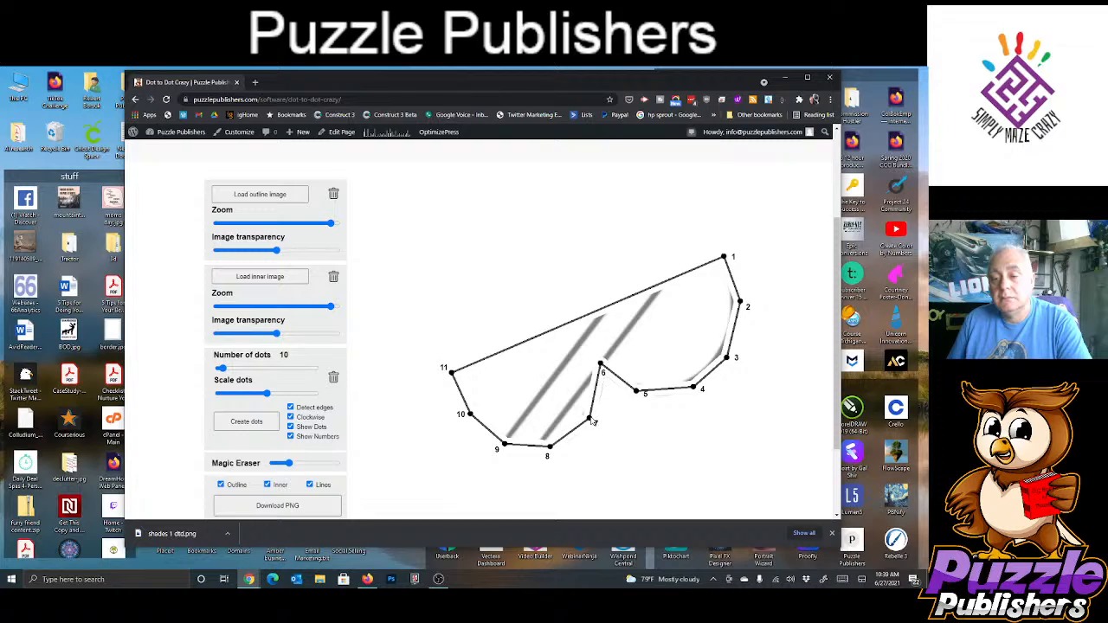
- Increase the Magic Eraser slightly and shift dots 5, 4, 3 and 2 to clear the leftover marks along the right lens
{"action": "left_click_drag", "start_coordinate": [290, 463], "coordinate": [293, 464]}
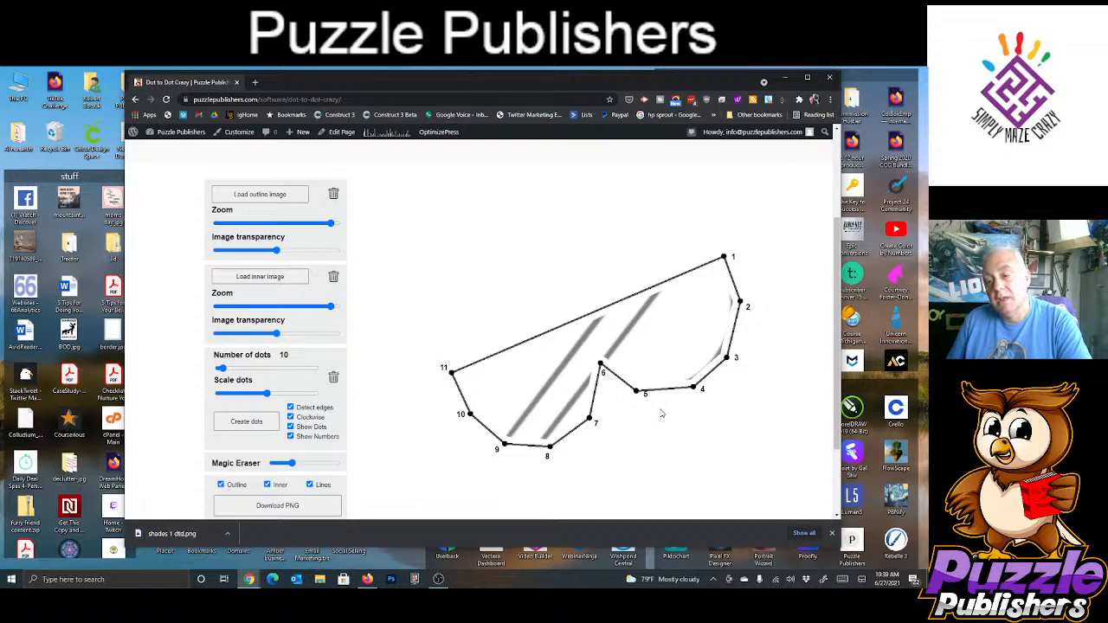
{"action": "left_click_drag", "start_coordinate": [693, 386], "coordinate": [641, 397]}
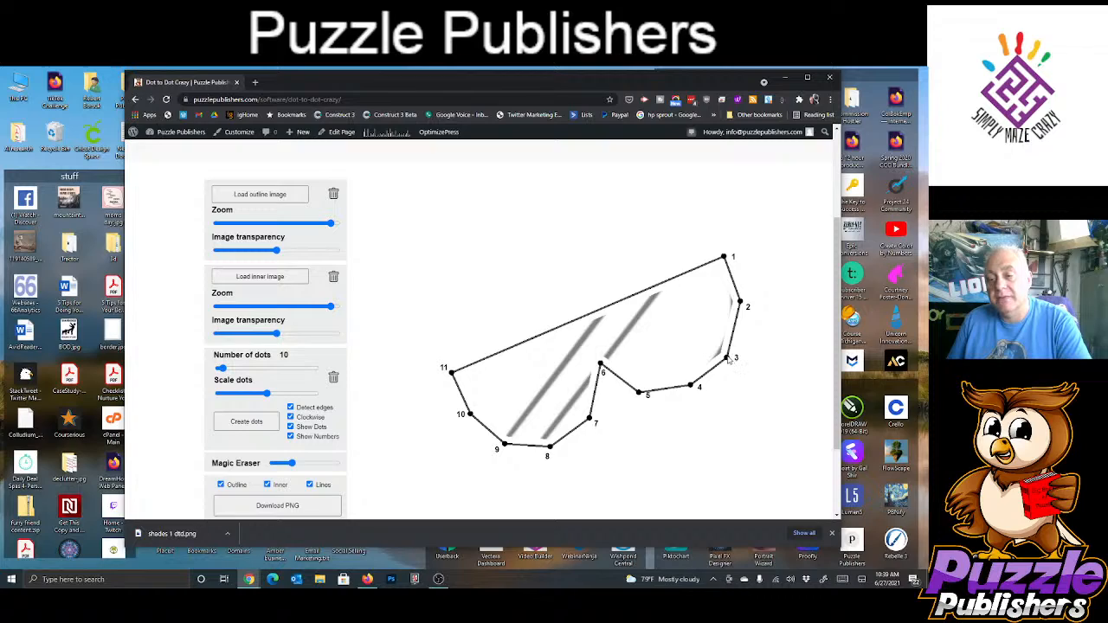
{"action": "left_click_drag", "start_coordinate": [728, 361], "coordinate": [725, 356]}
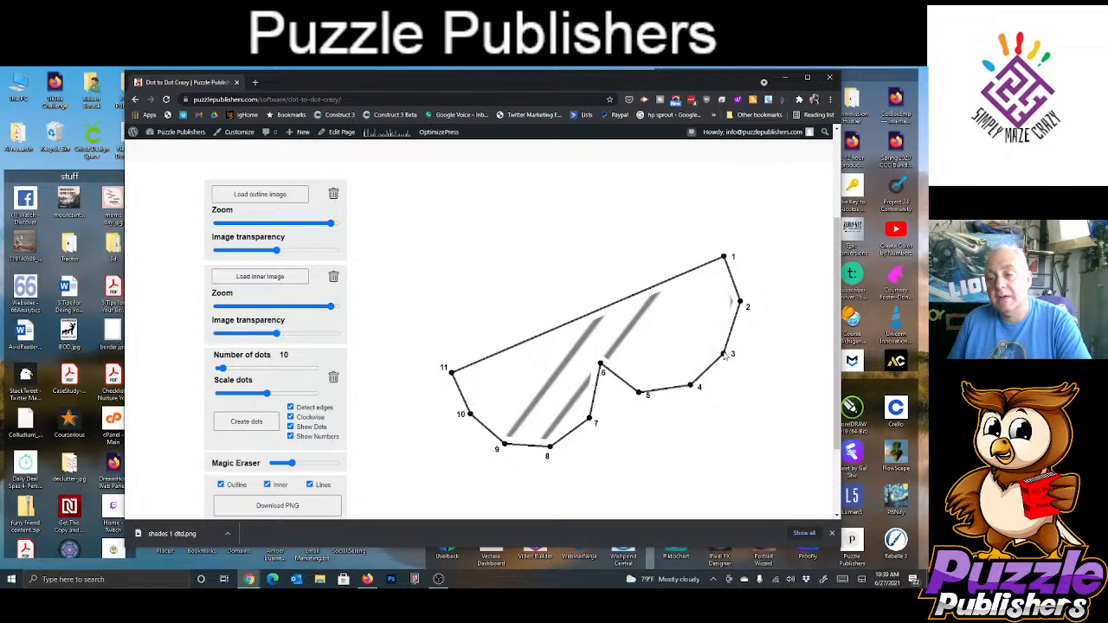
{"action": "left_click_drag", "start_coordinate": [738, 302], "coordinate": [736, 305]}
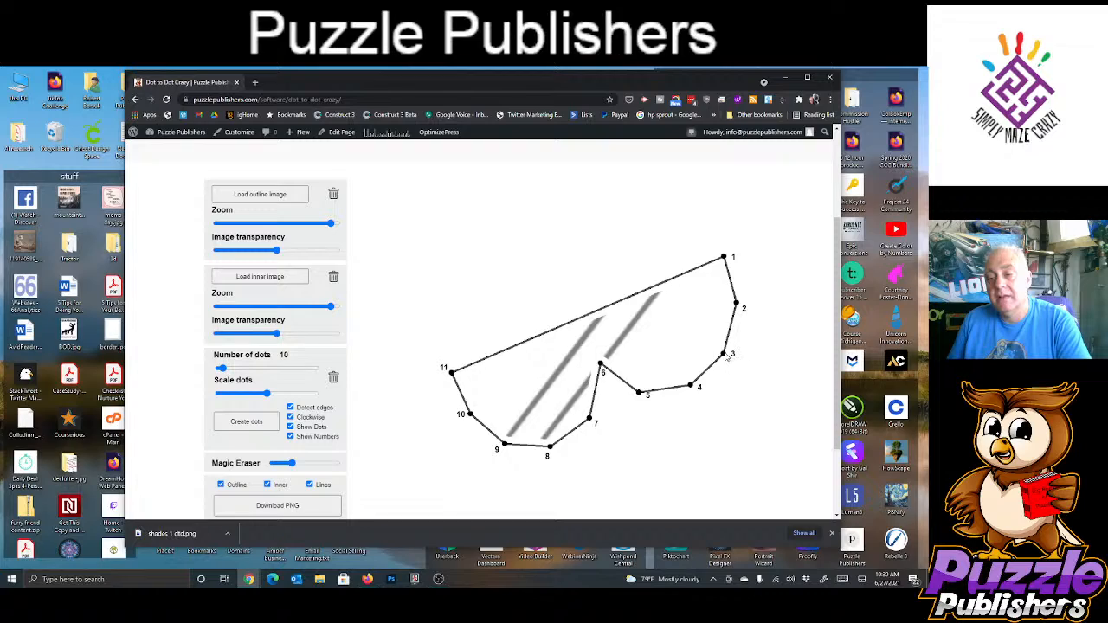
{"action": "left_click_drag", "start_coordinate": [727, 358], "coordinate": [726, 355]}
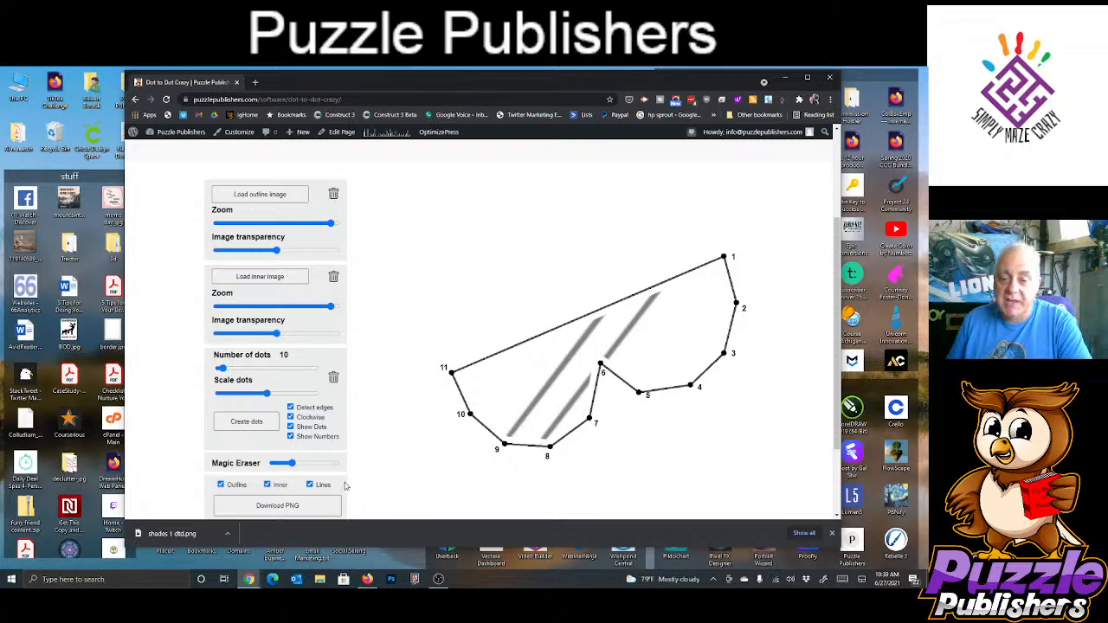
- Preview the sunglasses puzzle without the outline image, show the image again, and hide the connecting lines
{"action": "left_click", "coordinate": [220, 485]}
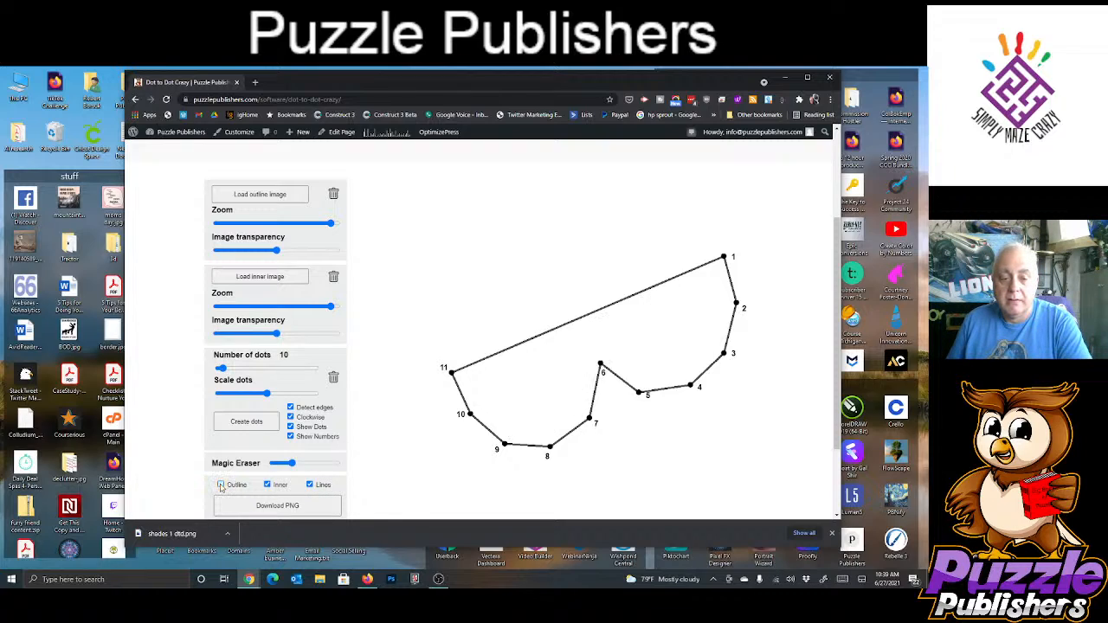
{"action": "left_click", "coordinate": [221, 484]}
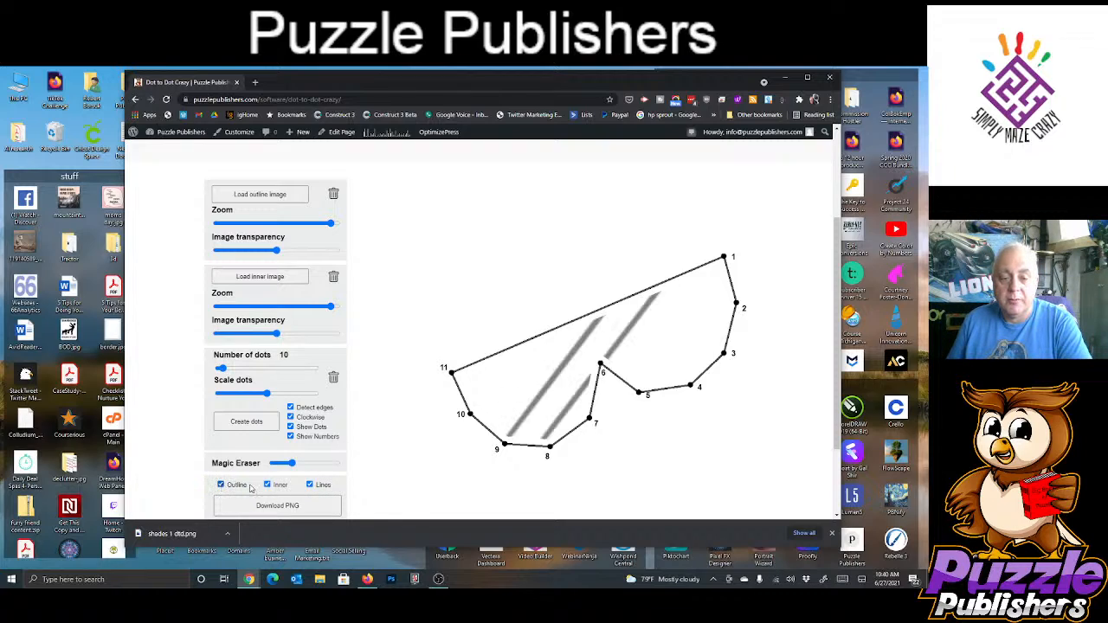
{"action": "left_click", "coordinate": [310, 484]}
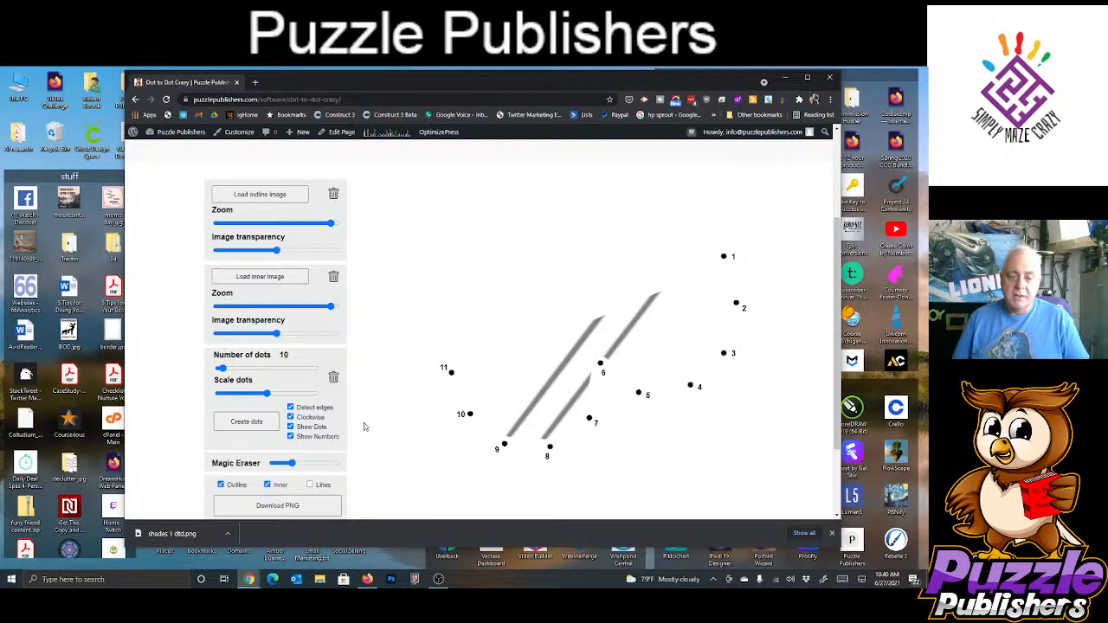
- Download the sunglasses puzzle with its inner stripes as "shades 2 dtd.png" in the 6 June 2021 folder and dismiss the download notice
{"action": "left_click", "coordinate": [289, 509]}
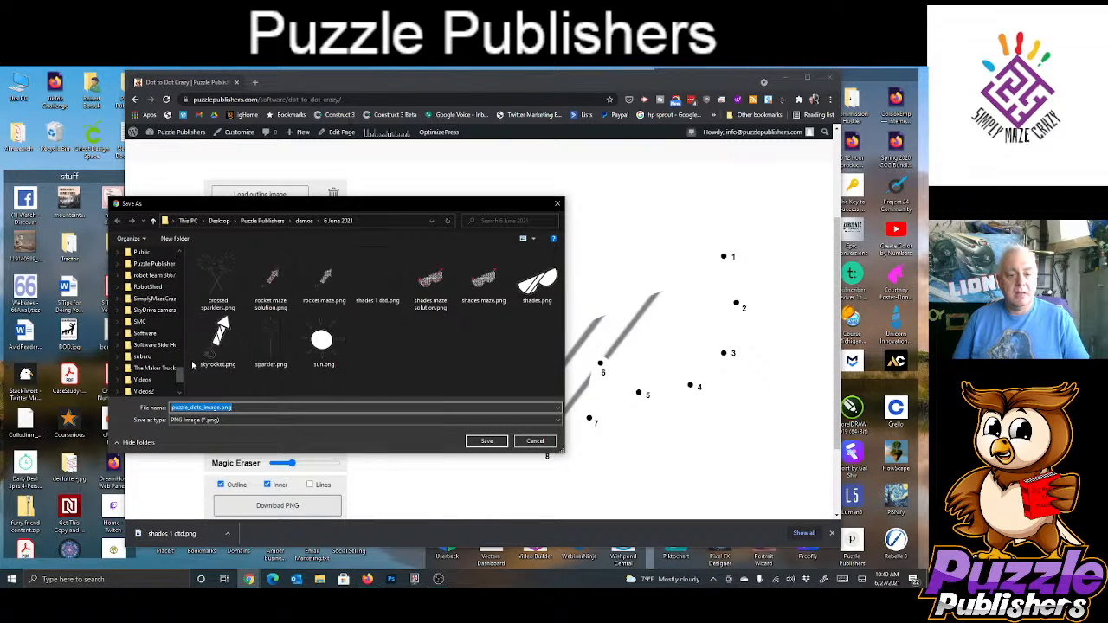
{"action": "left_click", "coordinate": [368, 277]}
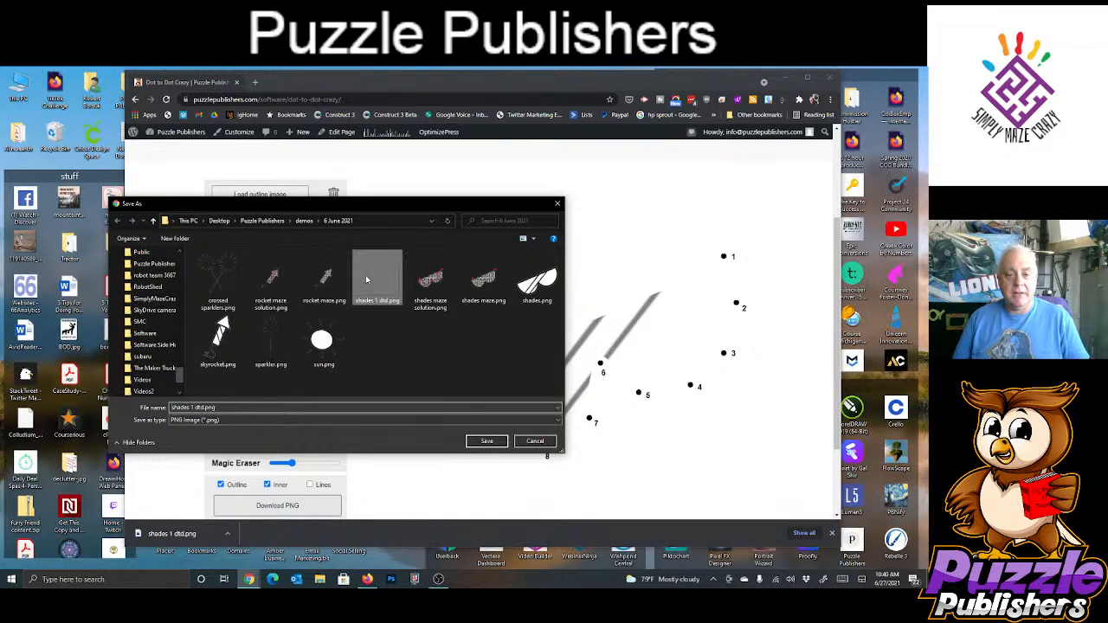
{"action": "left_click", "coordinate": [197, 407]}
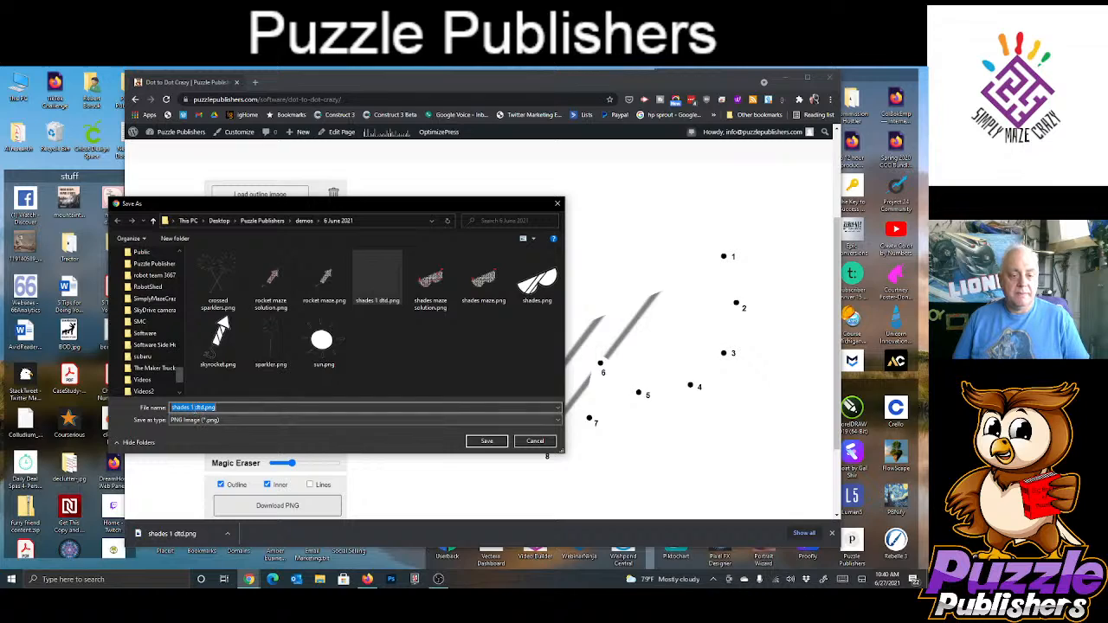
{"action": "left_click", "coordinate": [192, 407]}
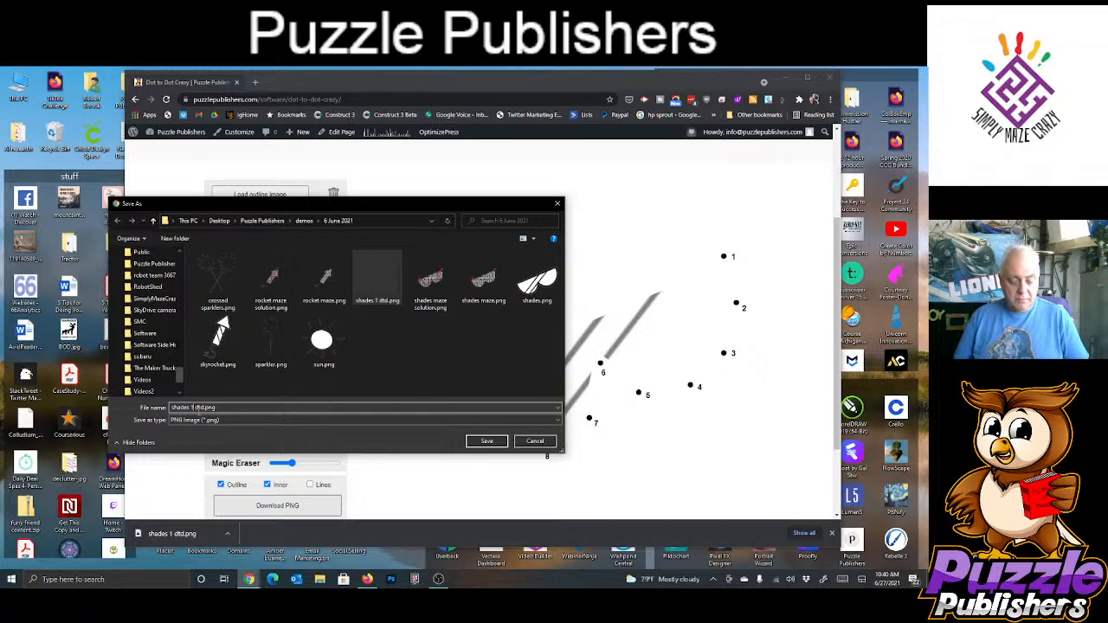
{"action": "key", "text": "BackSpace"}
{"action": "type", "text": "2"}
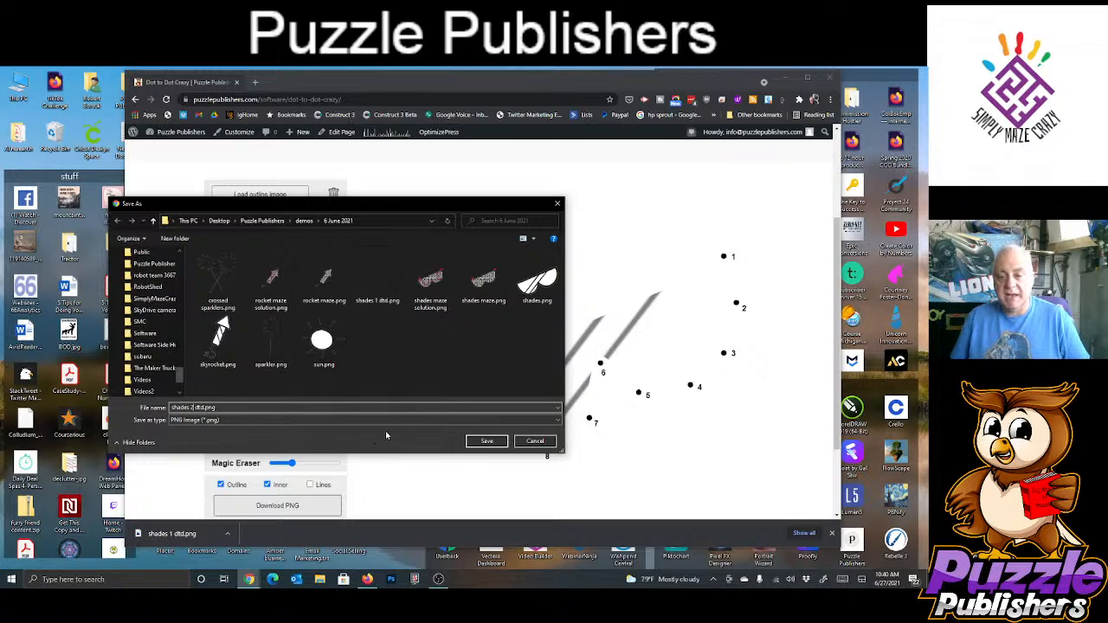
{"action": "left_click", "coordinate": [485, 441]}
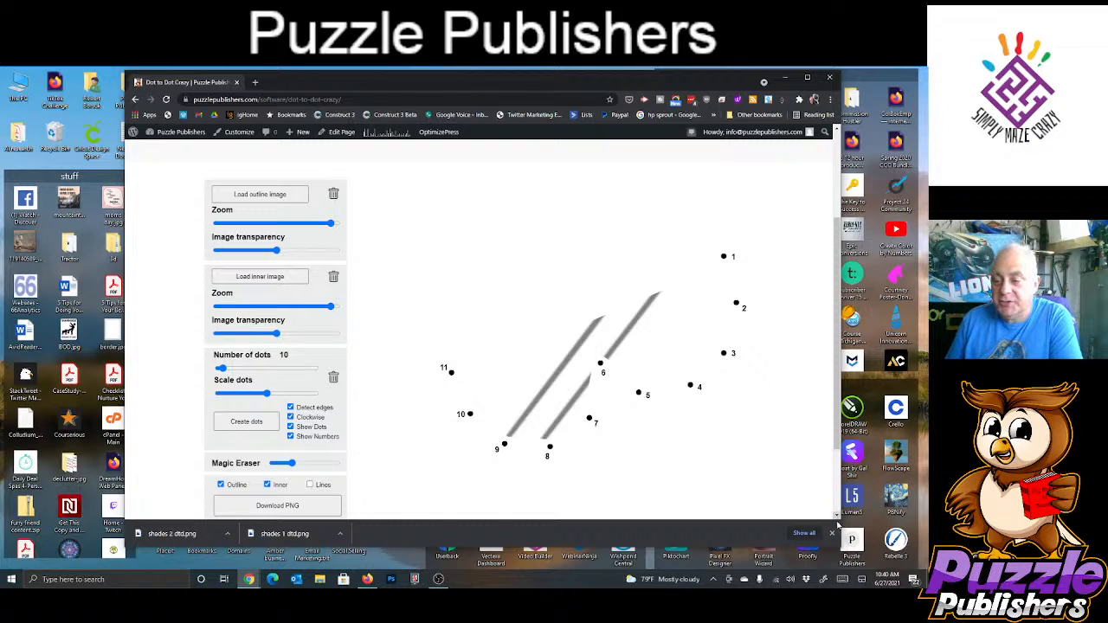
{"action": "left_click", "coordinate": [833, 533]}
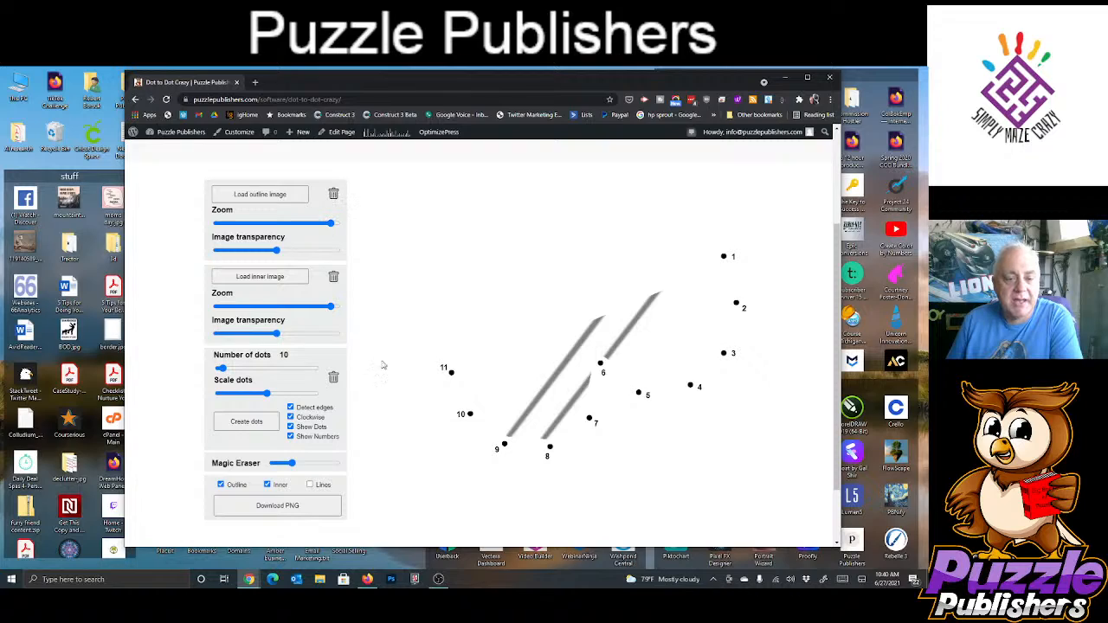
- Clear the dots and the sunglasses image, and load skyrocket.png as an enlarged outline image
{"action": "left_click", "coordinate": [333, 378]}
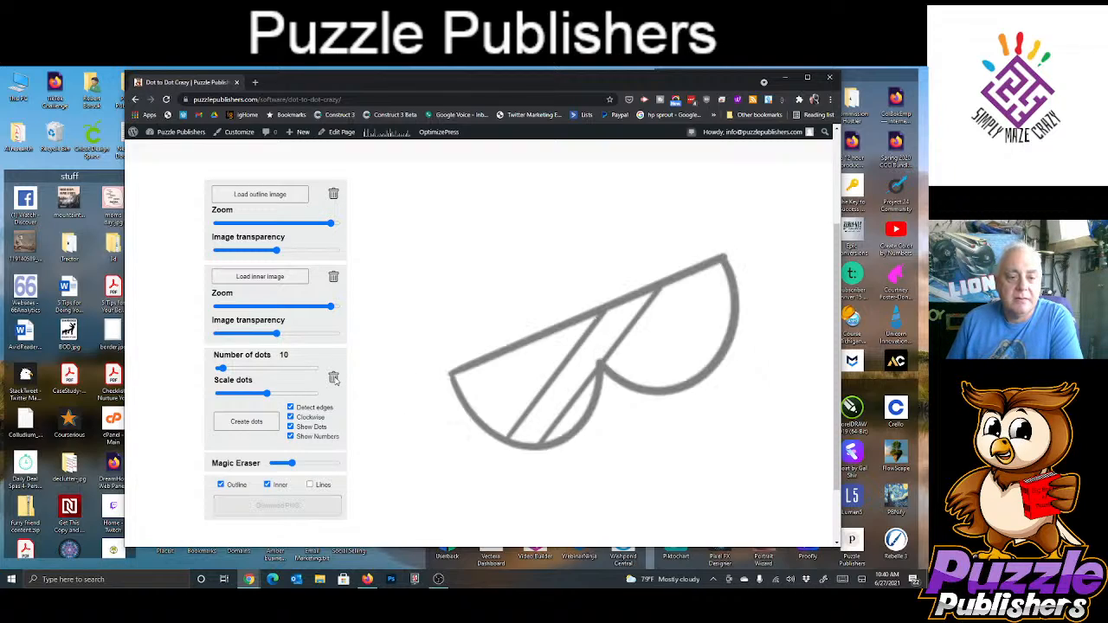
{"action": "left_click", "coordinate": [334, 194]}
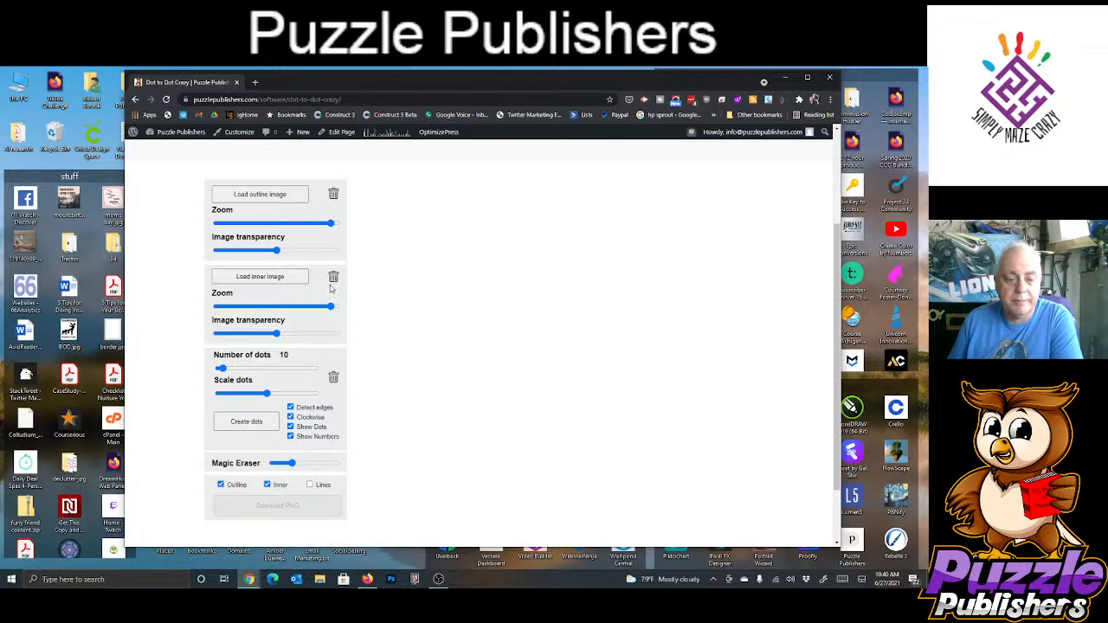
{"action": "left_click", "coordinate": [247, 195]}
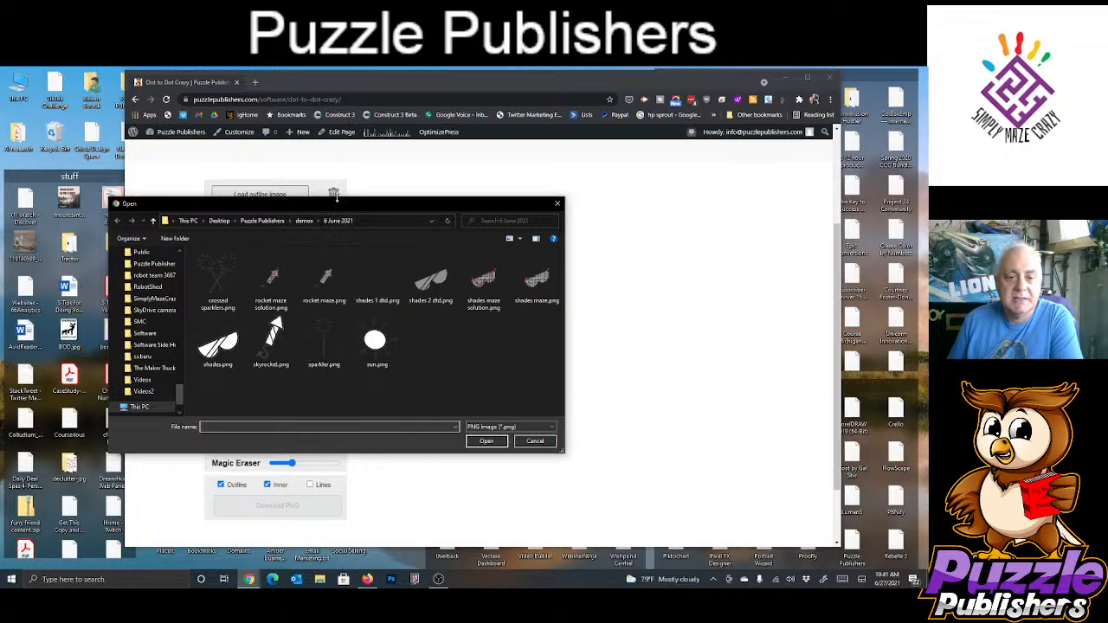
{"action": "left_click_drag", "start_coordinate": [341, 205], "coordinate": [383, 173]}
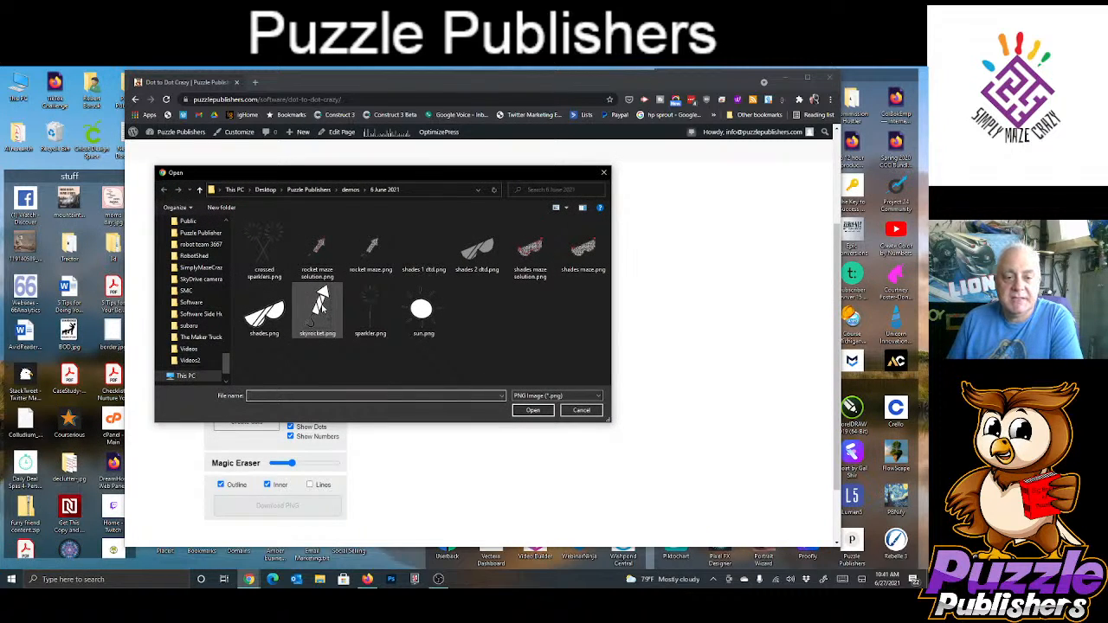
{"action": "double_click", "coordinate": [321, 305]}
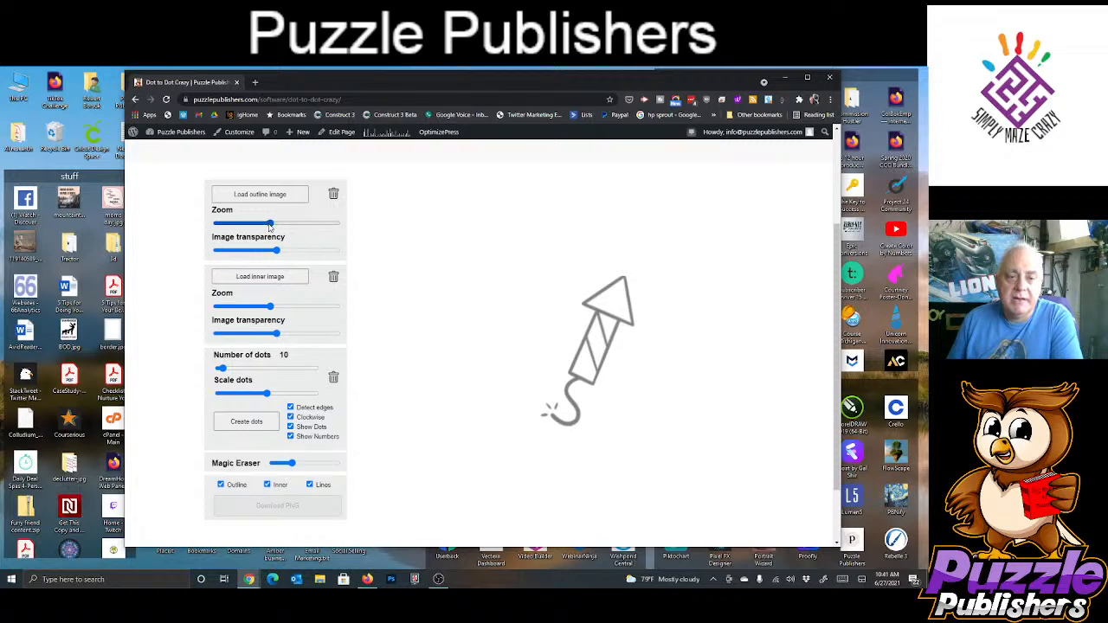
{"action": "left_click_drag", "start_coordinate": [269, 224], "coordinate": [304, 226]}
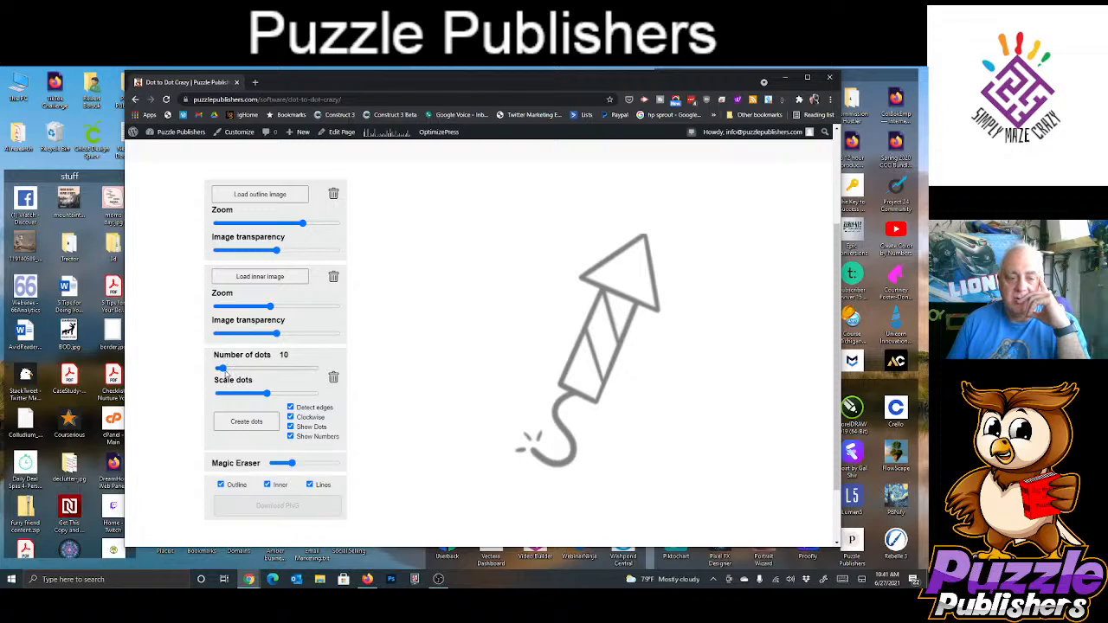
- Reduce the Magic Eraser to its minimum and regenerate the rocket's dots with the number of dots set to 6
{"action": "left_click", "coordinate": [255, 428]}
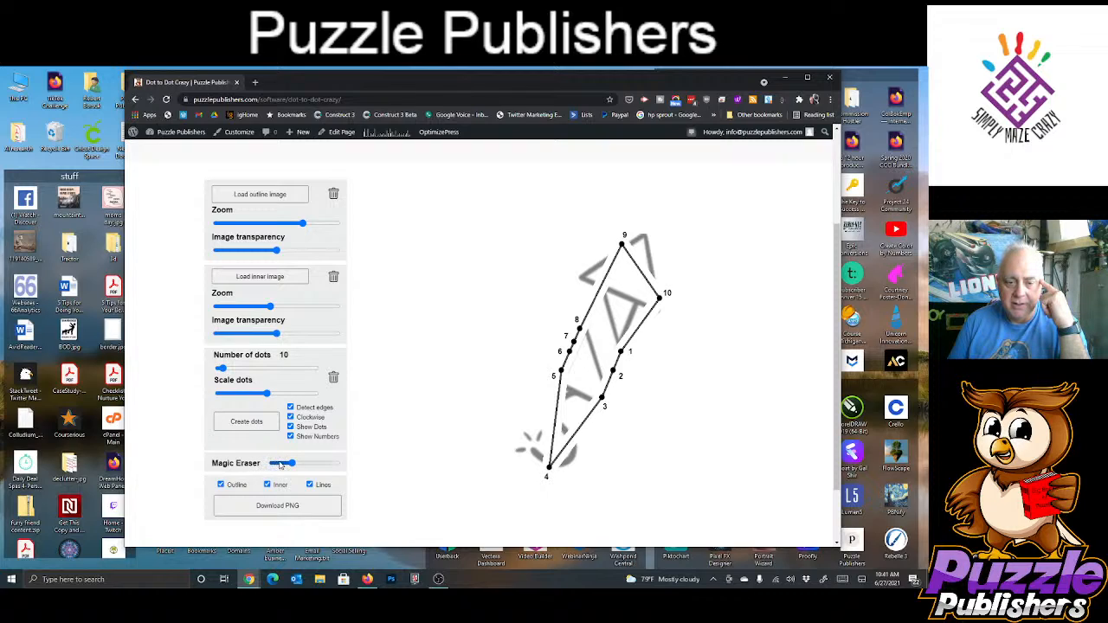
{"action": "left_click_drag", "start_coordinate": [289, 467], "coordinate": [270, 468]}
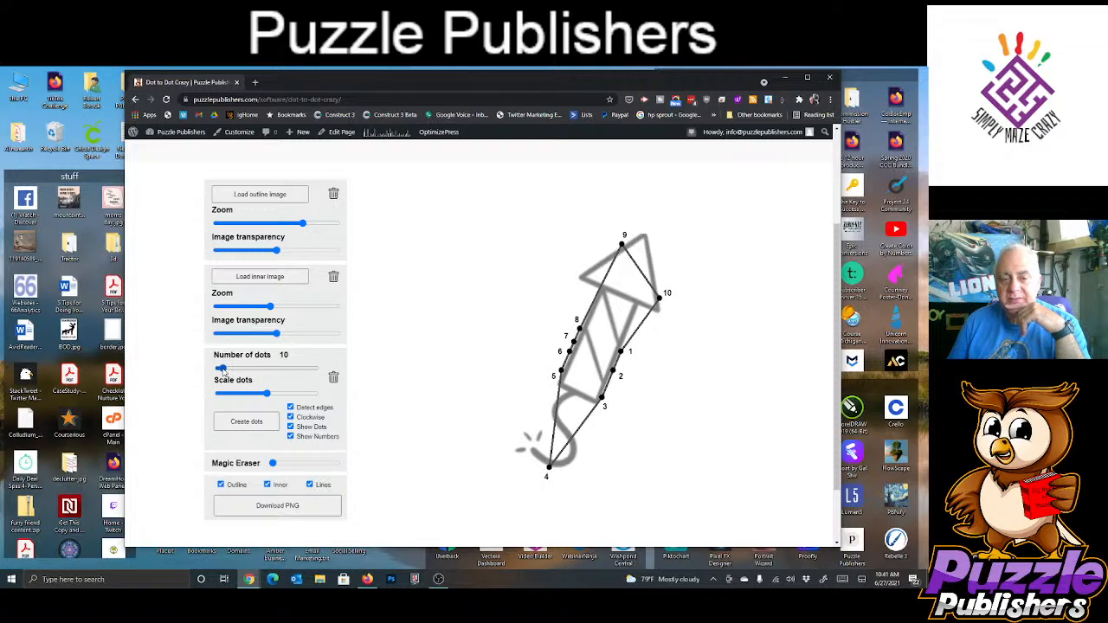
{"action": "left_click_drag", "start_coordinate": [223, 369], "coordinate": [219, 370]}
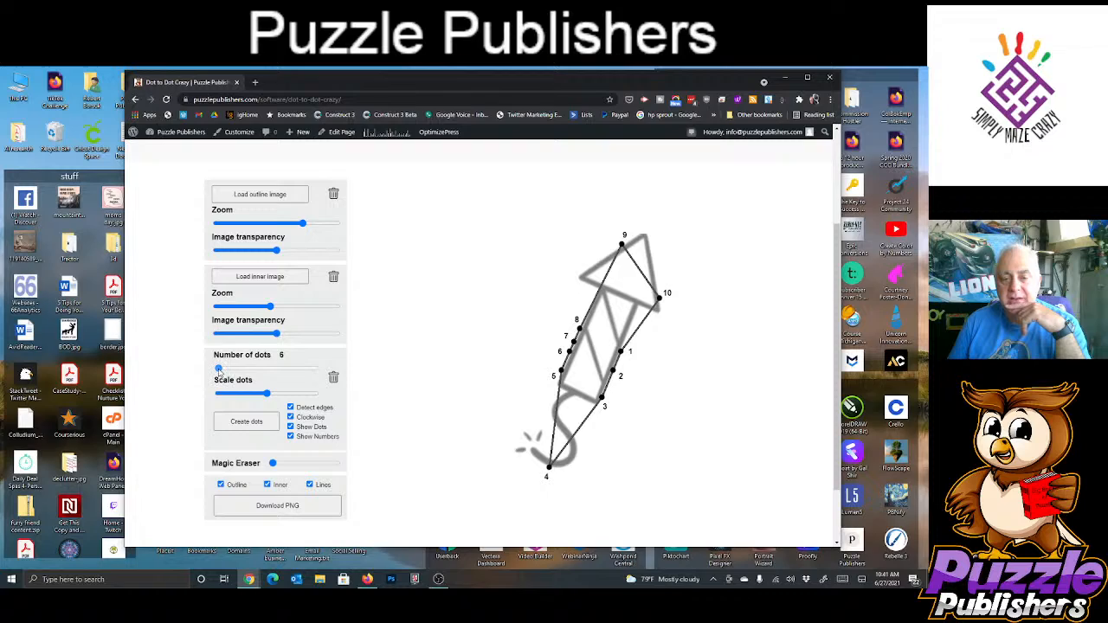
{"action": "left_click", "coordinate": [271, 427]}
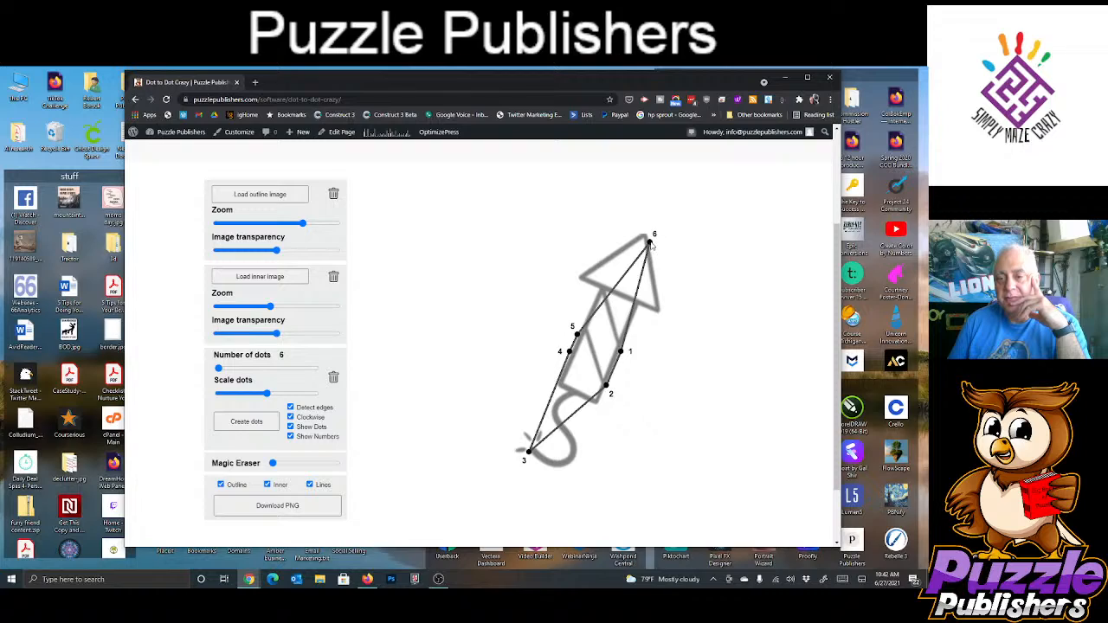
- Move dots 6 and 1 to the arrowhead's tip and right corner, and dots 2 and 3 to the ends of the rocket body's right edge
{"action": "left_click_drag", "start_coordinate": [652, 245], "coordinate": [648, 238]}
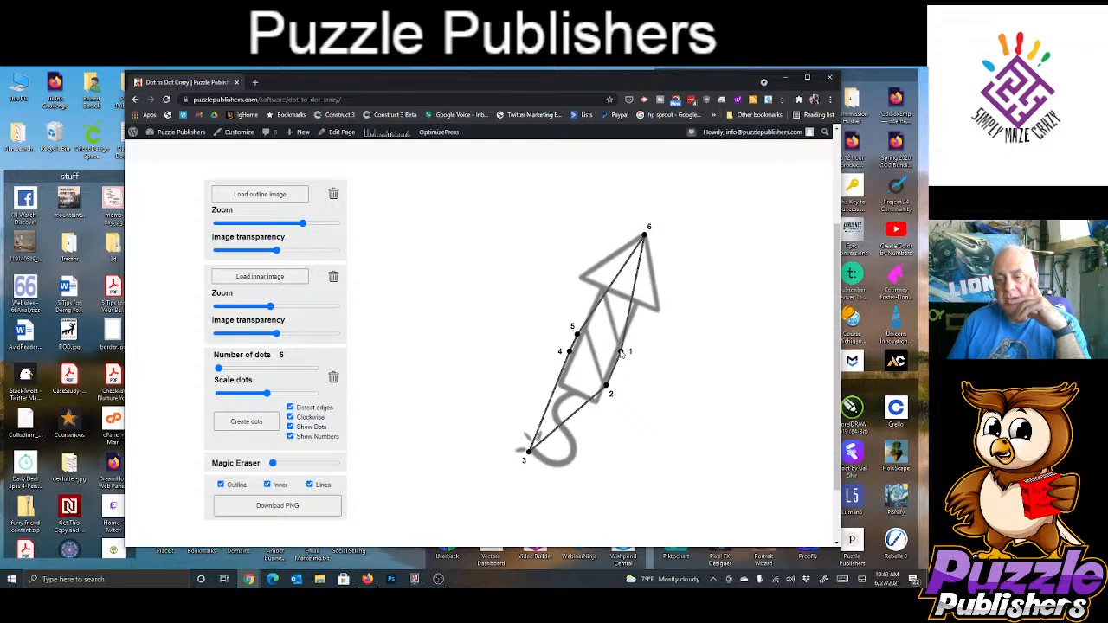
{"action": "left_click_drag", "start_coordinate": [622, 354], "coordinate": [659, 315]}
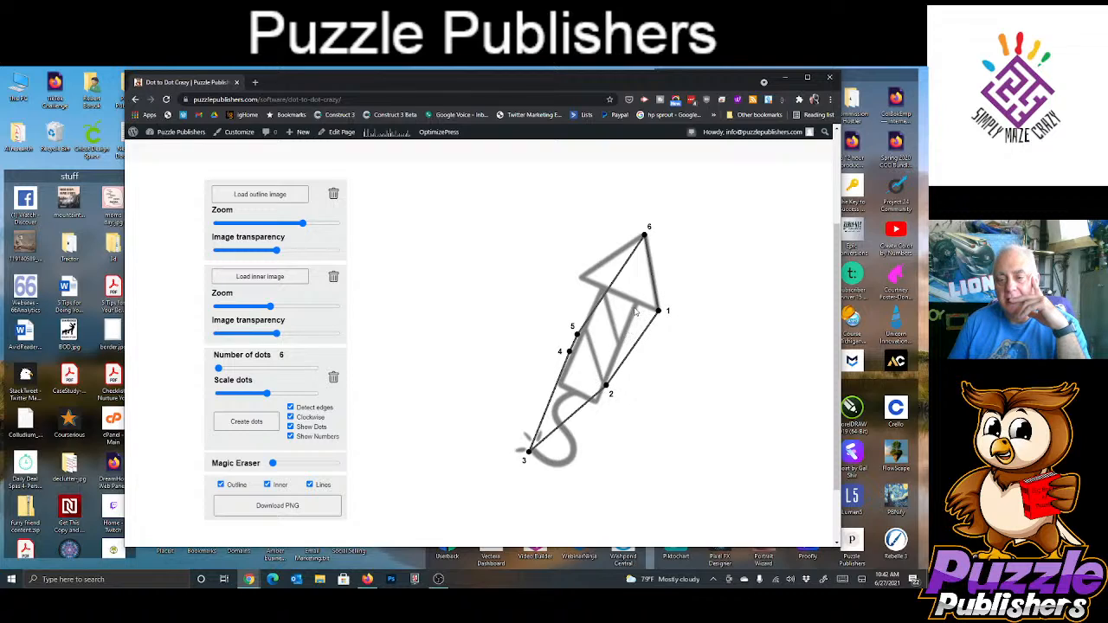
{"action": "left_click_drag", "start_coordinate": [605, 386], "coordinate": [638, 302]}
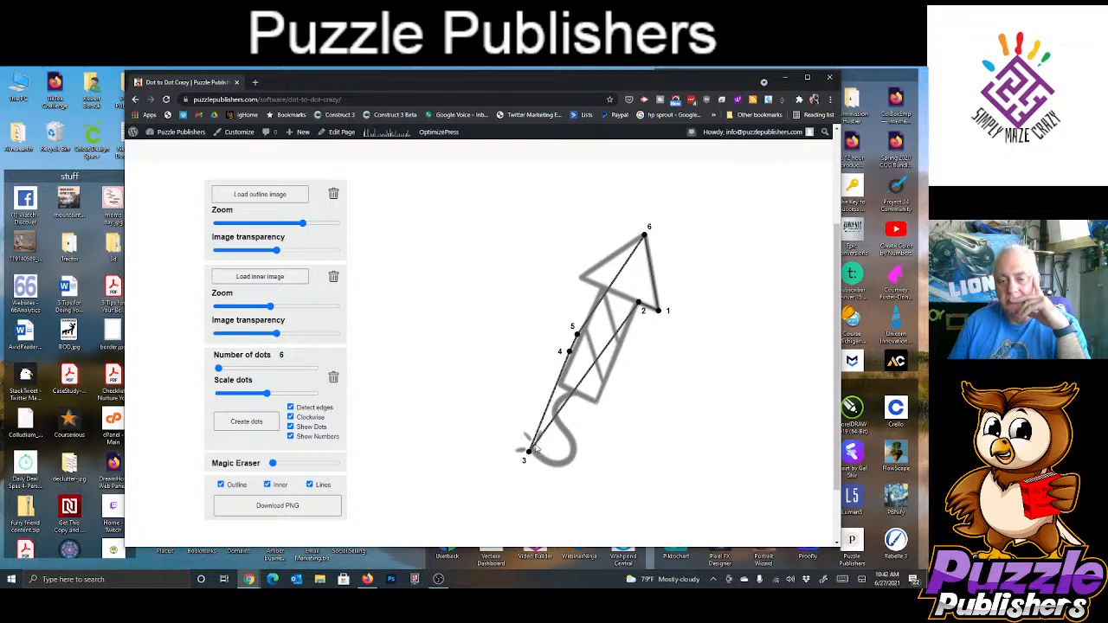
{"action": "left_click_drag", "start_coordinate": [530, 454], "coordinate": [596, 402]}
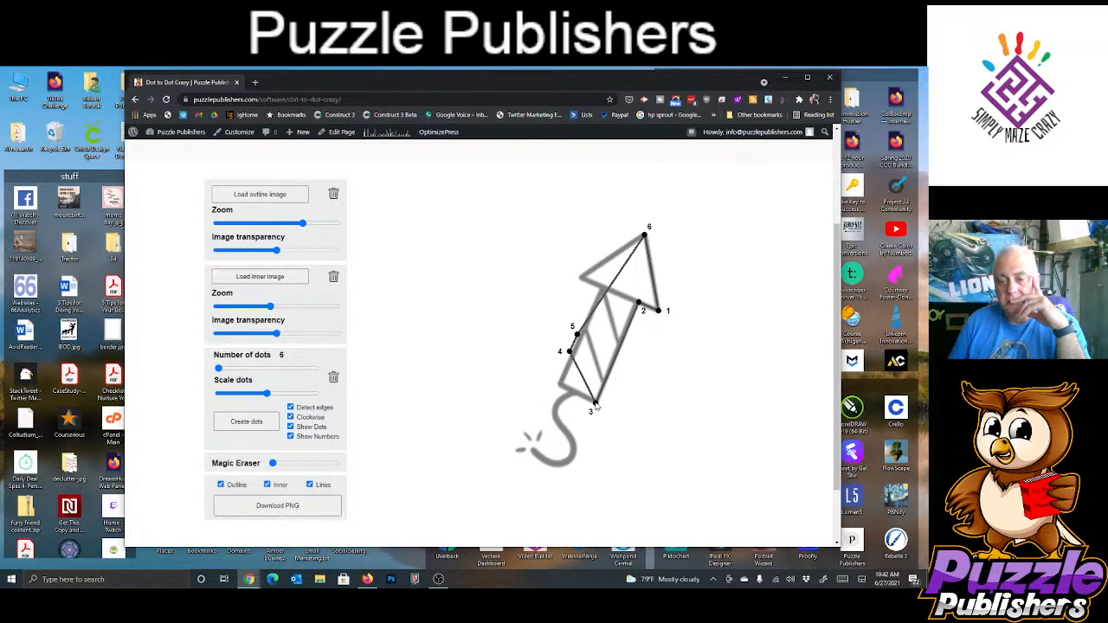
- Move dots 4 and 5 to the ends of the body's left edge, and add a dot before the tip at the arrowhead's left corner
{"action": "left_click_drag", "start_coordinate": [569, 354], "coordinate": [561, 388]}
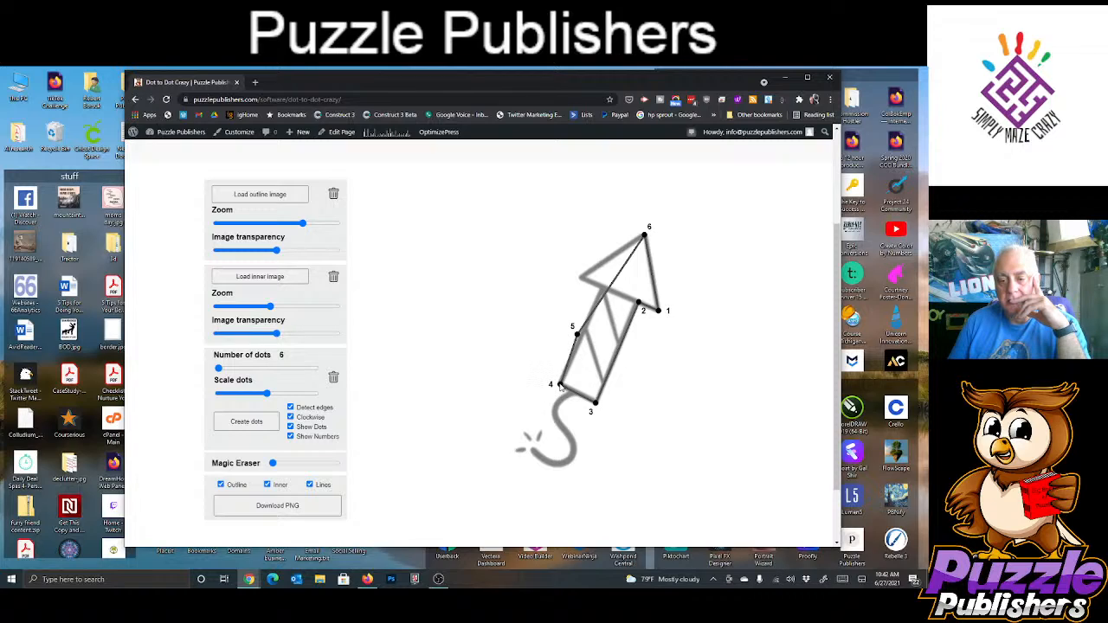
{"action": "left_click_drag", "start_coordinate": [577, 336], "coordinate": [602, 289]}
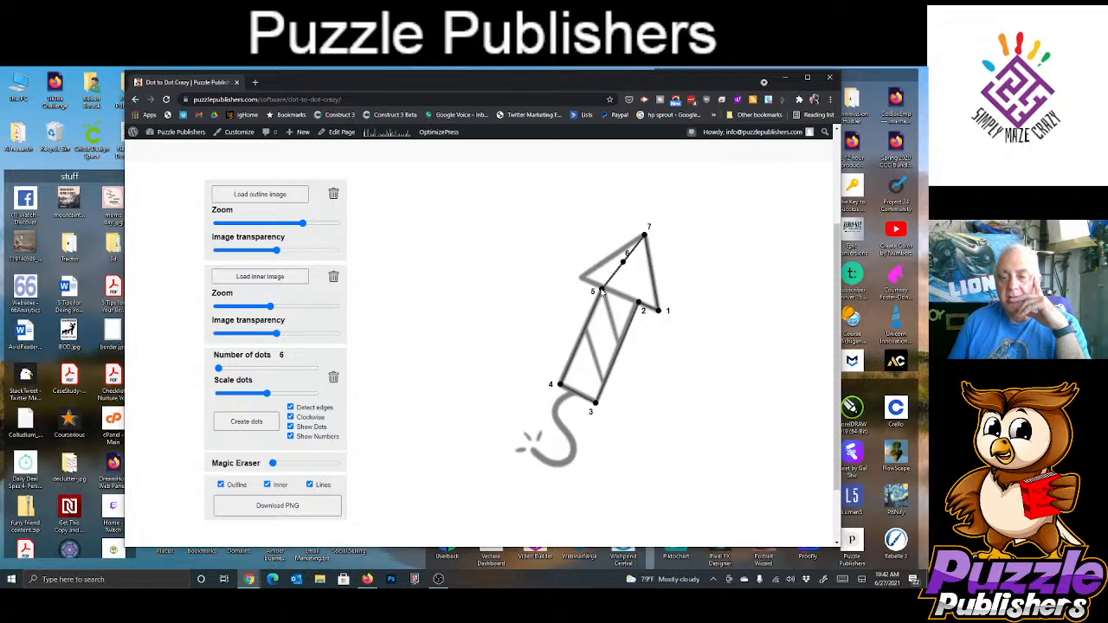
{"action": "left_click_drag", "start_coordinate": [623, 261], "coordinate": [602, 287]}
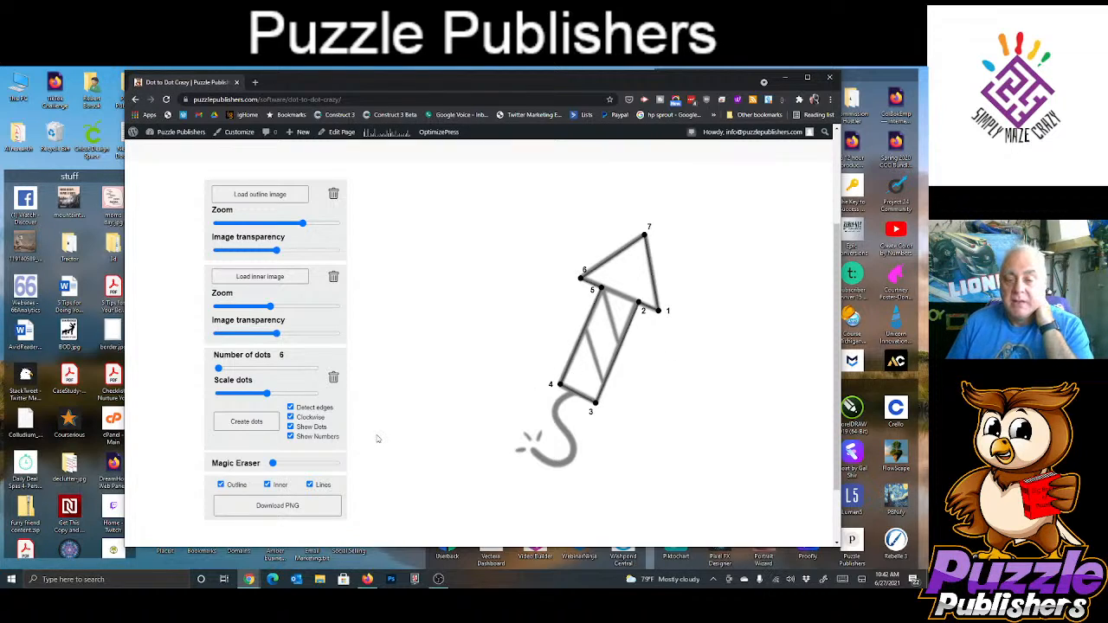
- Increase the Magic Eraser to wipe the rocket's traced outline, hide the connecting lines, and raise the outline image's transparency setting slightly
{"action": "left_click_drag", "start_coordinate": [273, 465], "coordinate": [285, 466]}
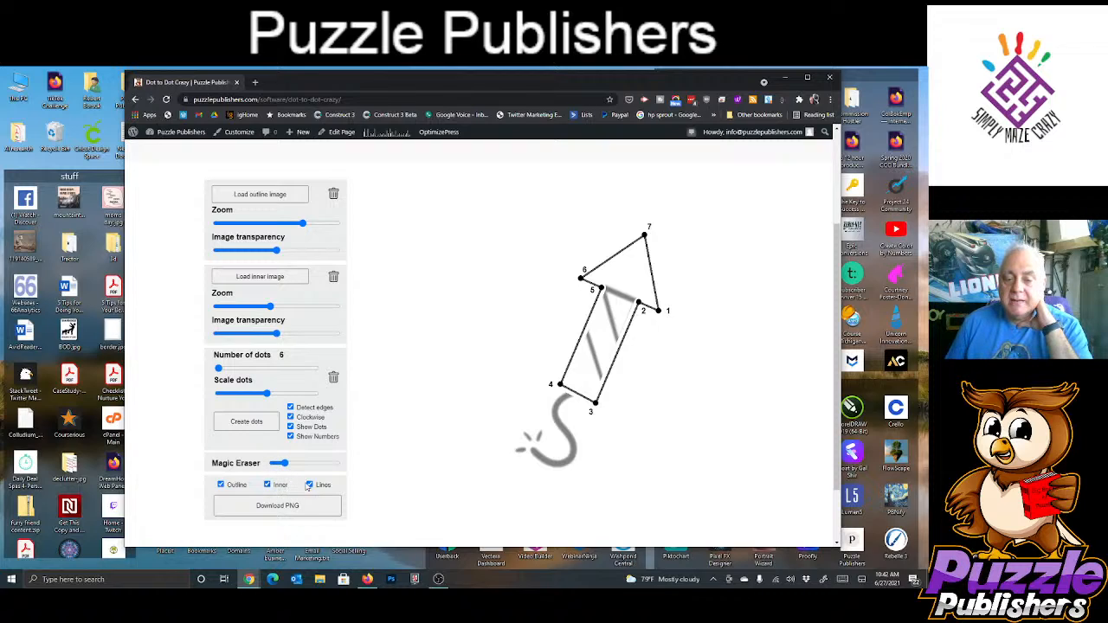
{"action": "left_click", "coordinate": [310, 485]}
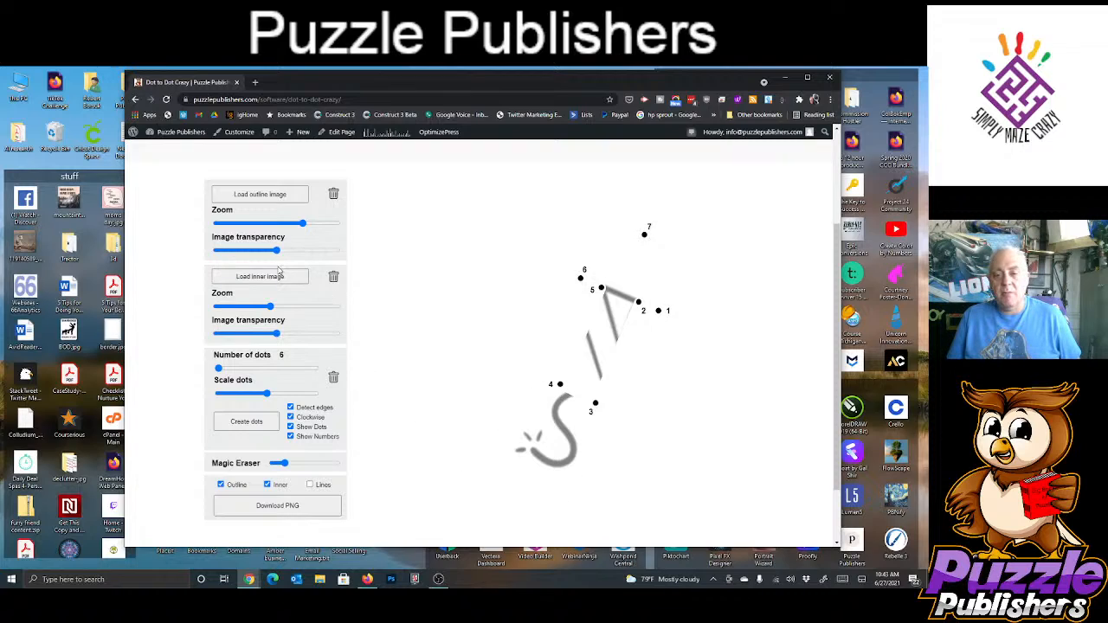
{"action": "mouse_move", "coordinate": [278, 252]}
{"action": "left_mouse_down"}
{"action": "mouse_move", "coordinate": [310, 253]}
{"action": "mouse_move", "coordinate": [291, 253]}
{"action": "left_mouse_up"}
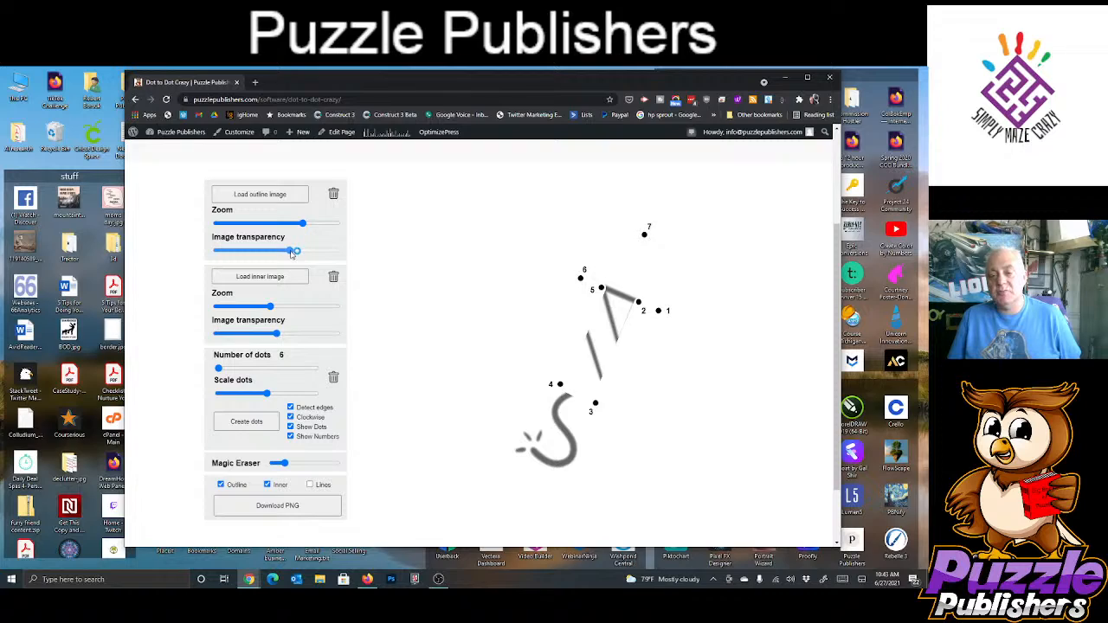
{"action": "left_click_drag", "start_coordinate": [292, 252], "coordinate": [283, 251]}
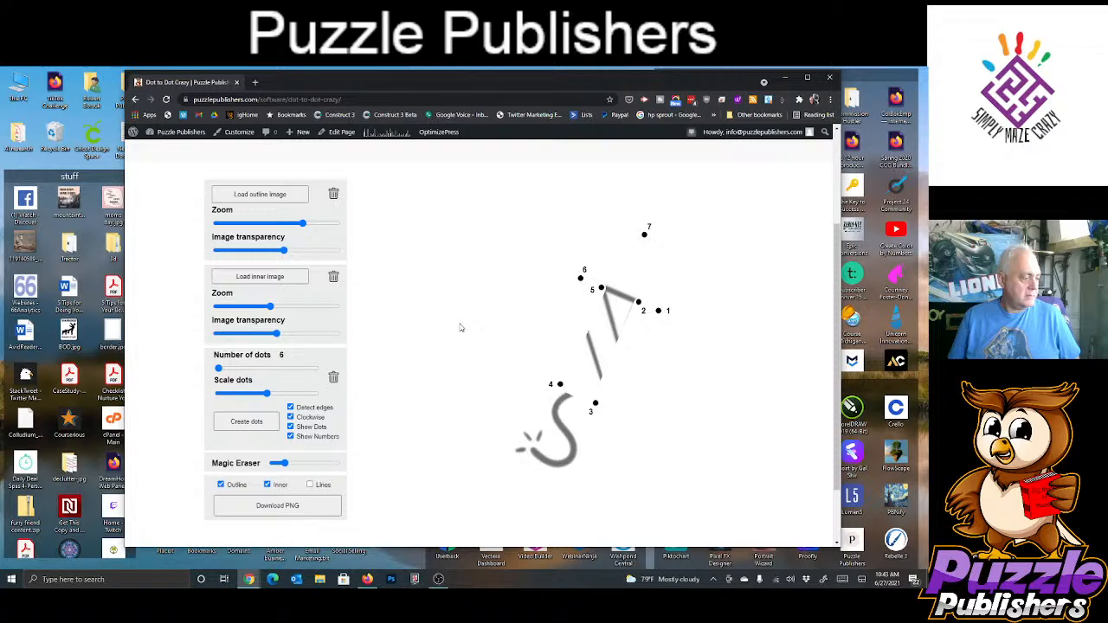
- Download the rocket puzzle as "rocket dtd.png" in the 6 June 2021 folder and dismiss the download notice
{"action": "left_click", "coordinate": [300, 509]}
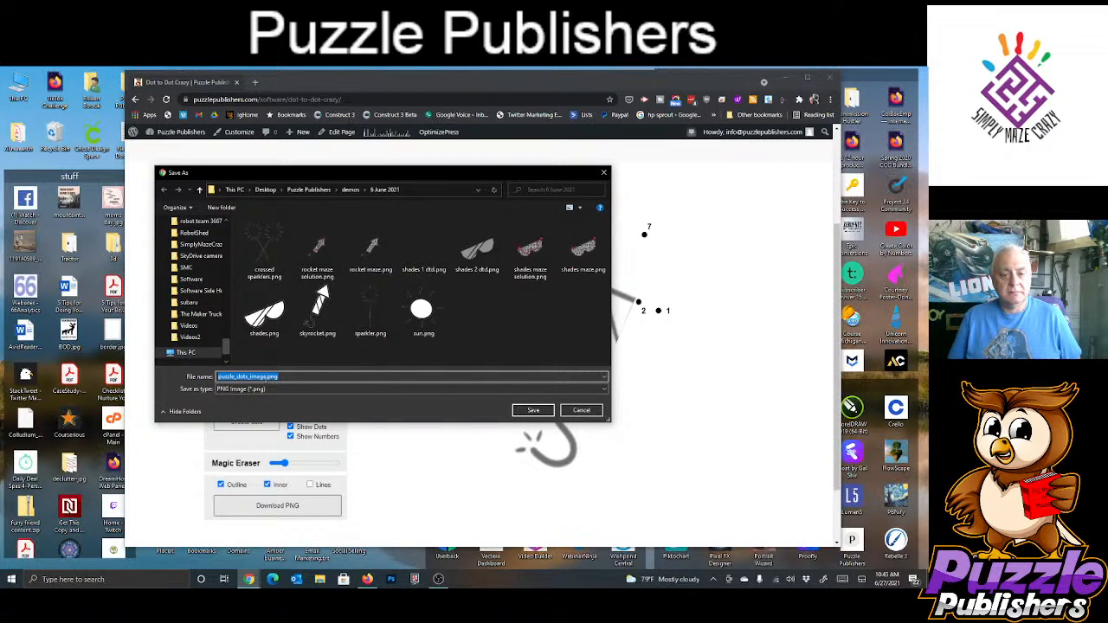
{"action": "left_click", "coordinate": [265, 376]}
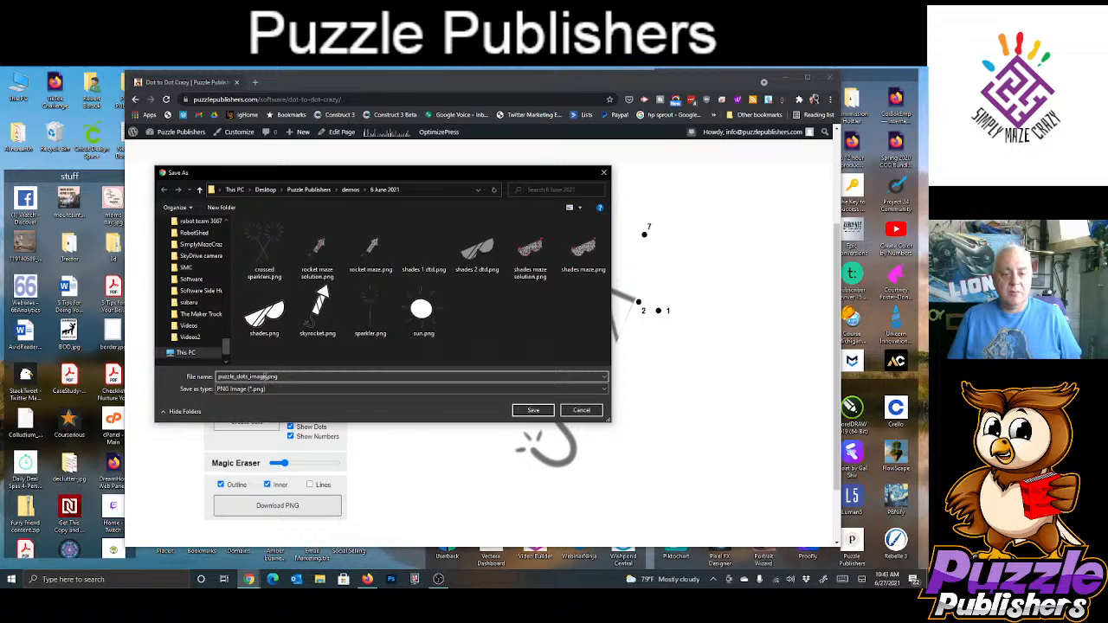
{"action": "double_click", "coordinate": [265, 376]}
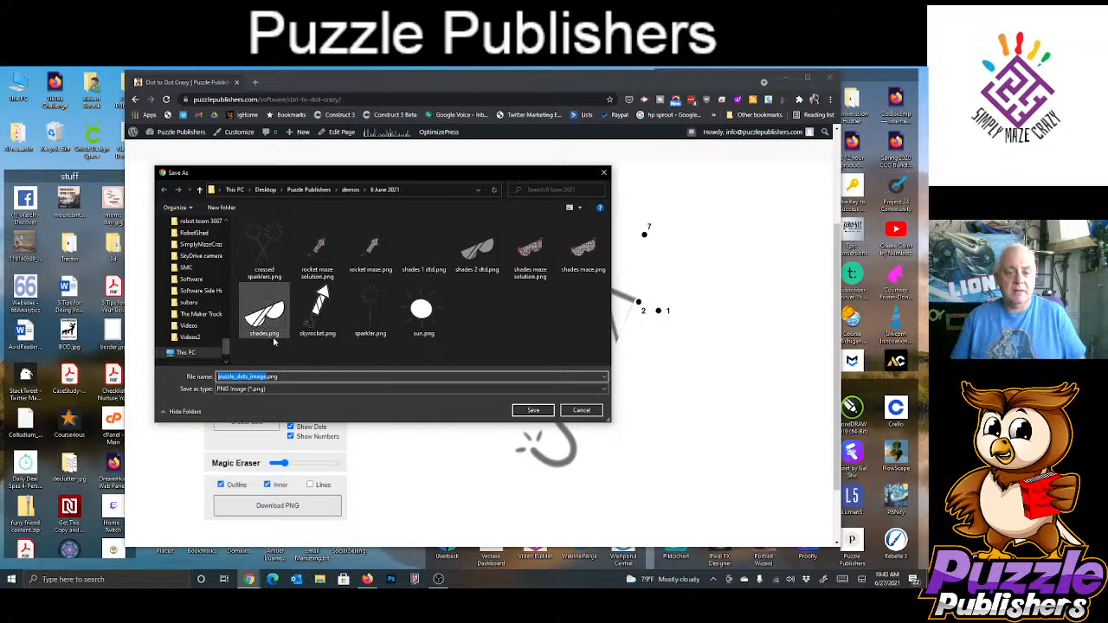
{"action": "type", "text": "rocket"}
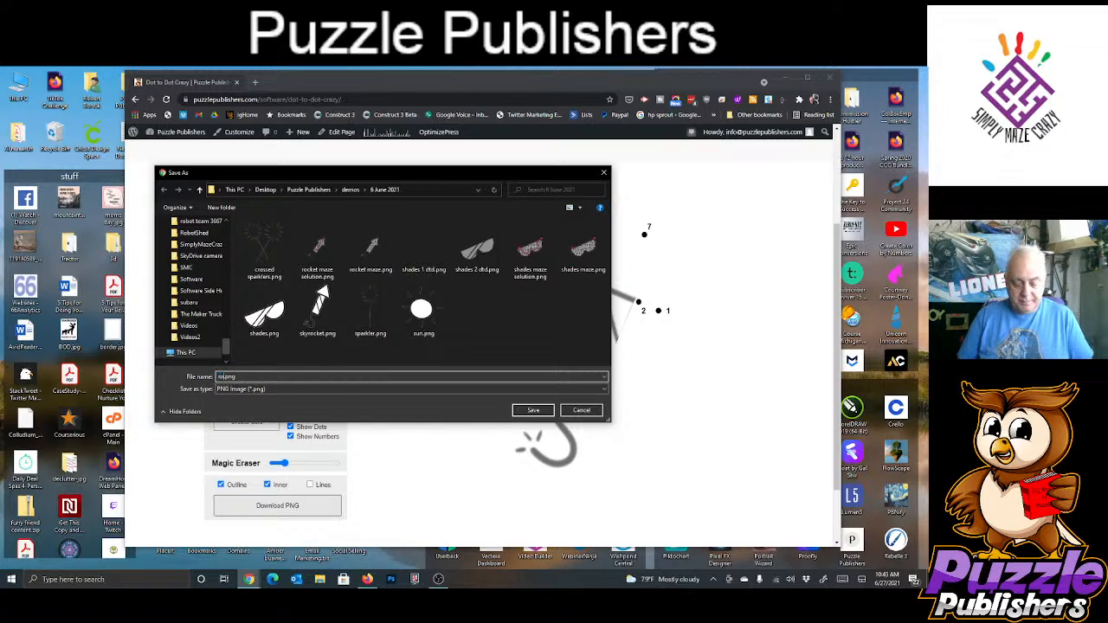
{"action": "type", "text": "t "}
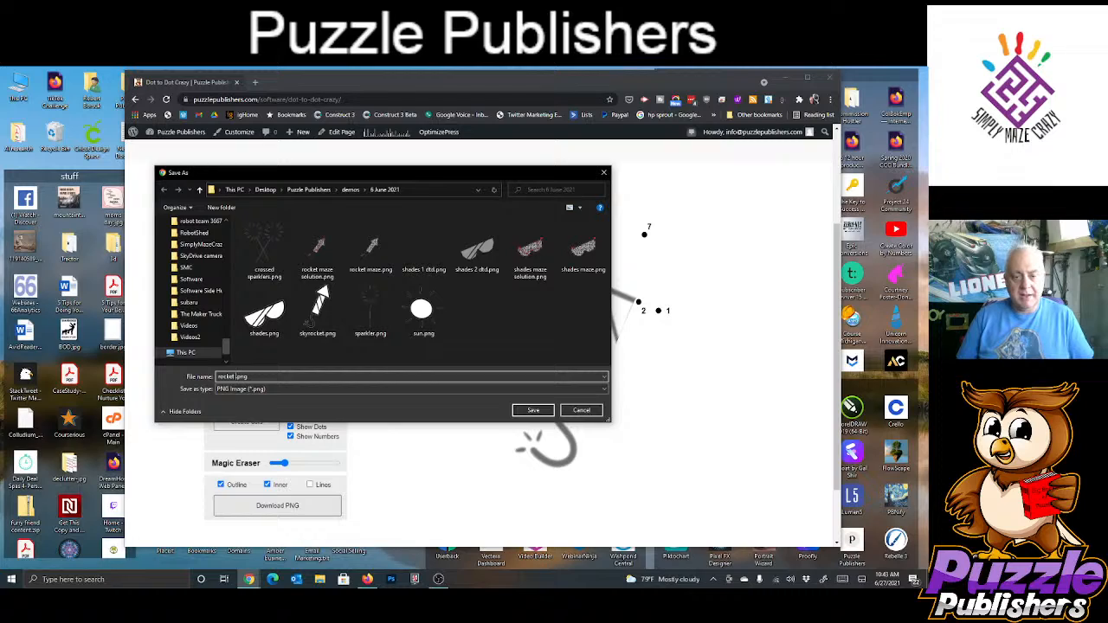
{"action": "type", "text": "dt"}
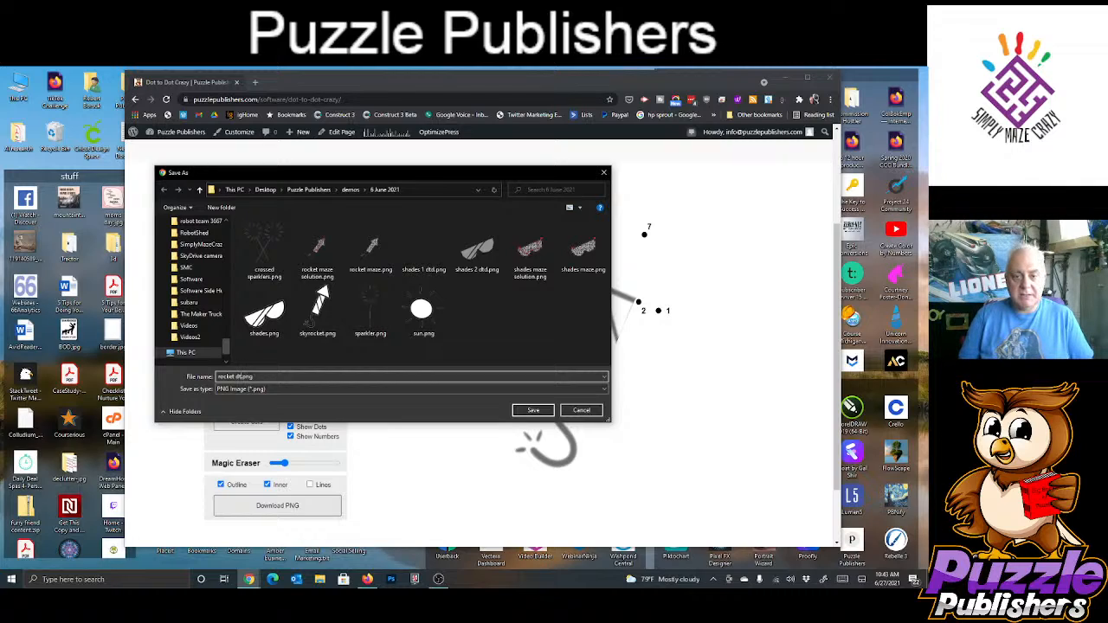
{"action": "type", "text": "d"}
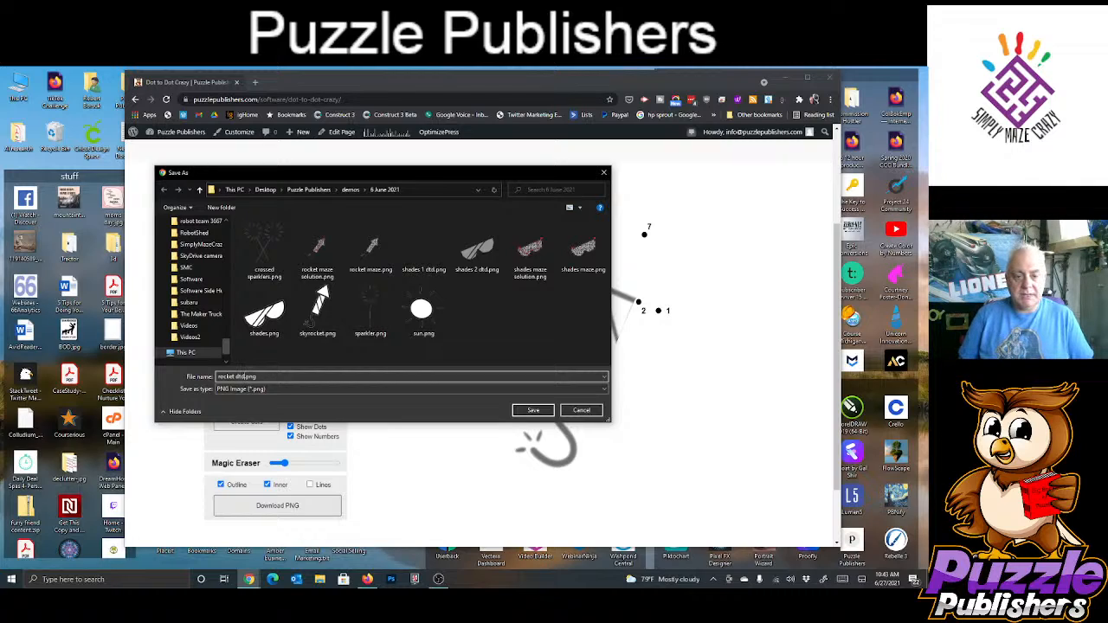
{"action": "left_click", "coordinate": [534, 412]}
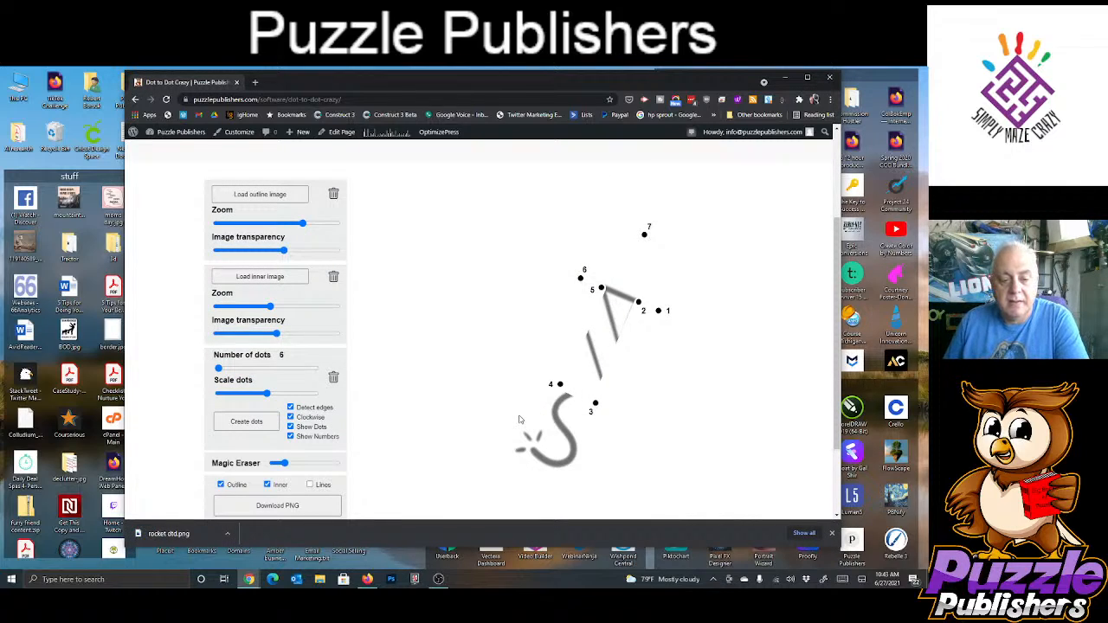
{"action": "left_click", "coordinate": [831, 533]}
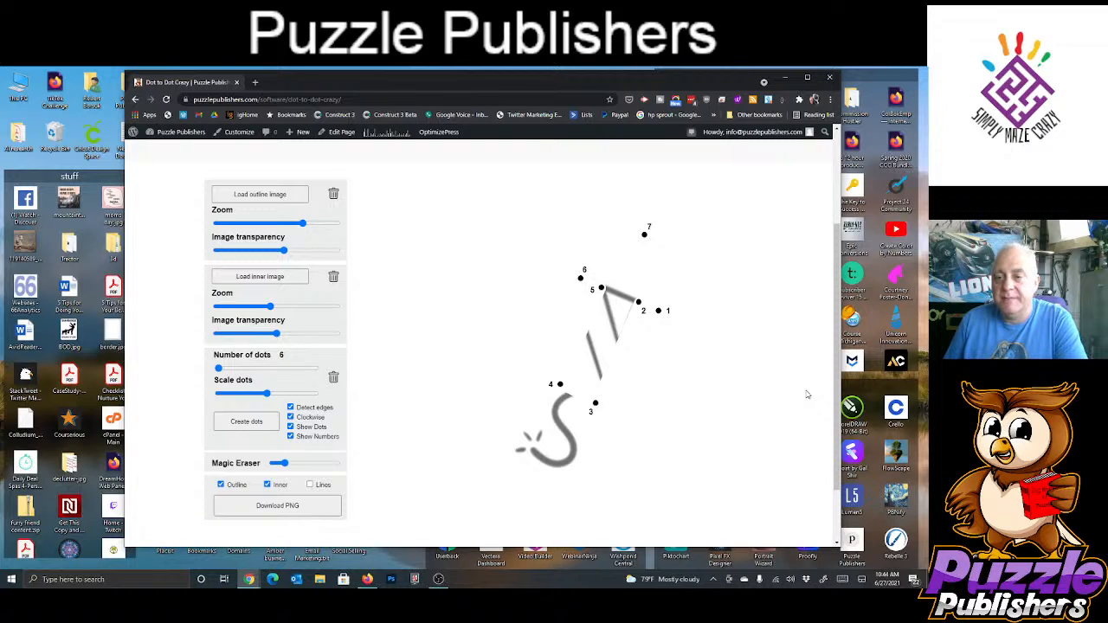